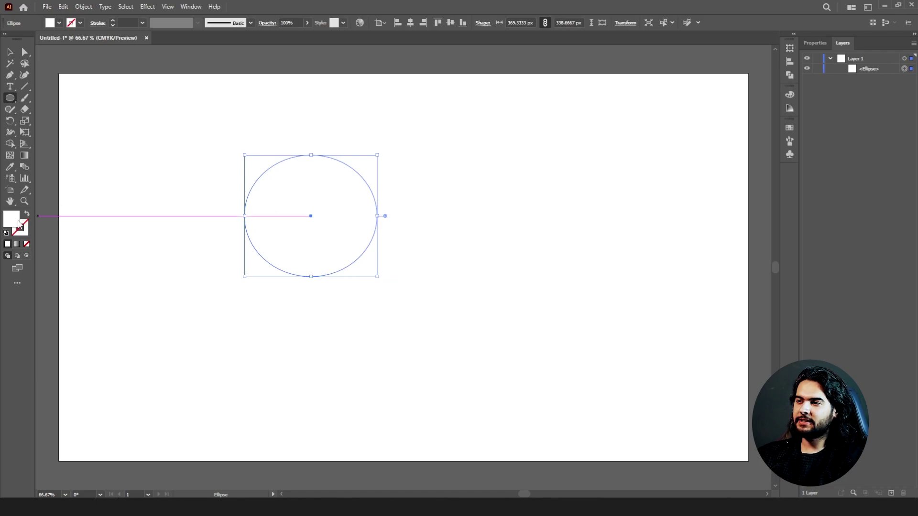
Set the ellipse's fill color to orange, hex FF7900
double_click(18, 222)
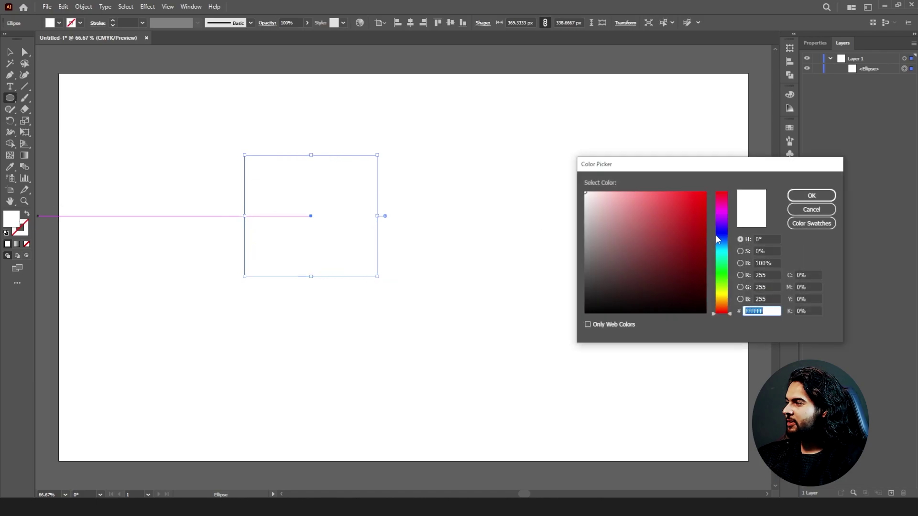
left_click(722, 278)
left_click_drag(721, 279, 722, 298)
left_click_drag(687, 238, 719, 200)
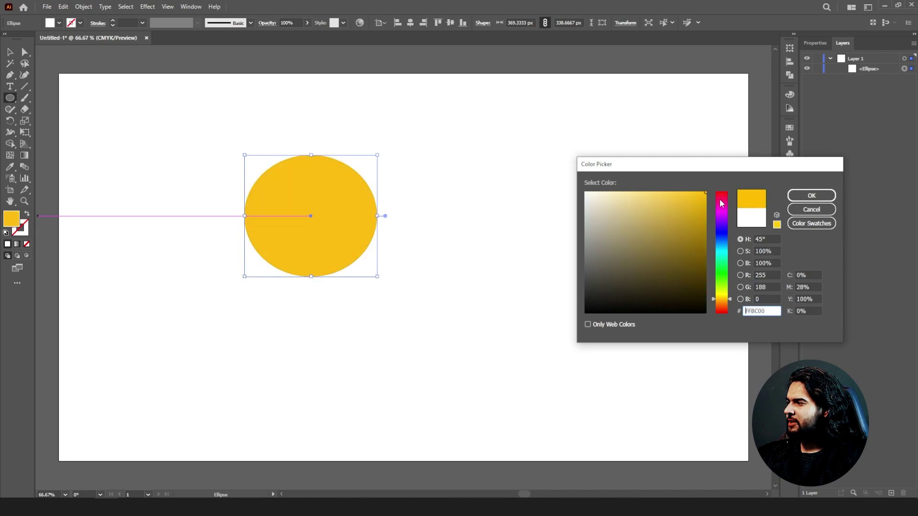
left_click_drag(722, 296, 723, 308)
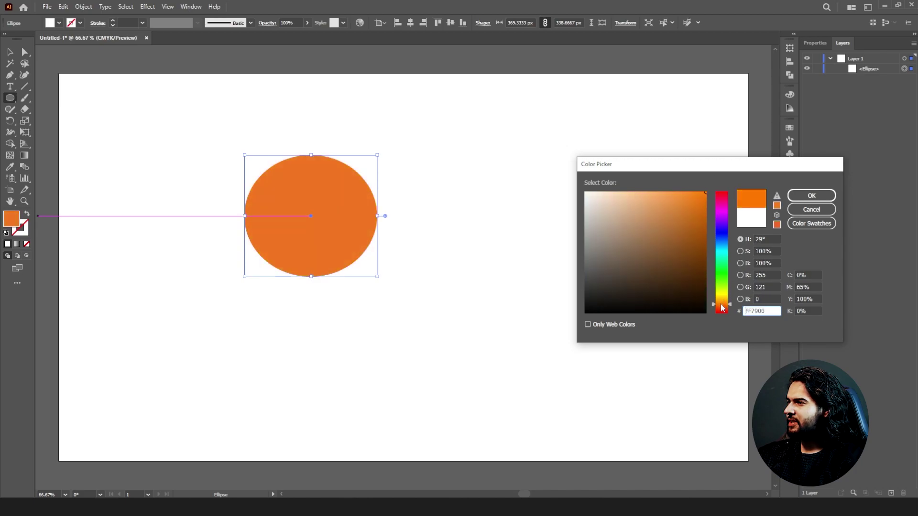
left_click(800, 197)
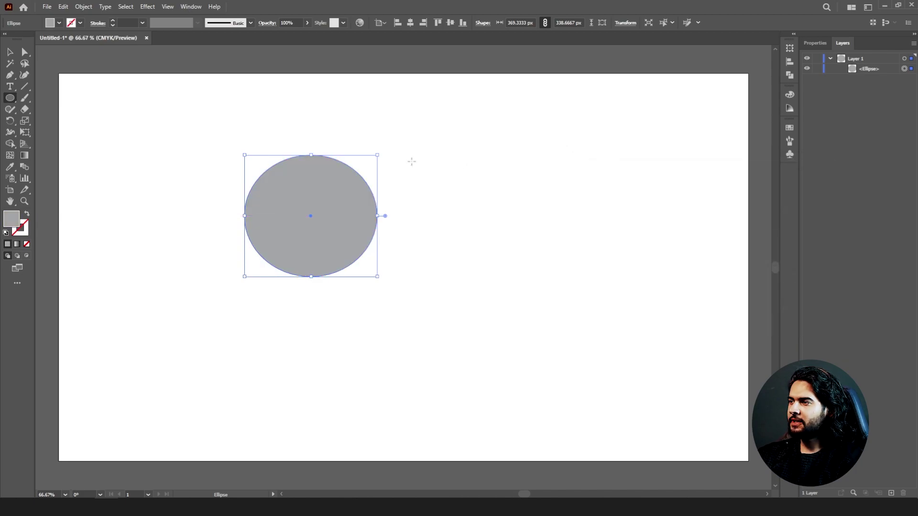
Switch the color sliders for the selected ellipse from Grayscale to the HSB color model
left_click(790, 95)
left_click(775, 91)
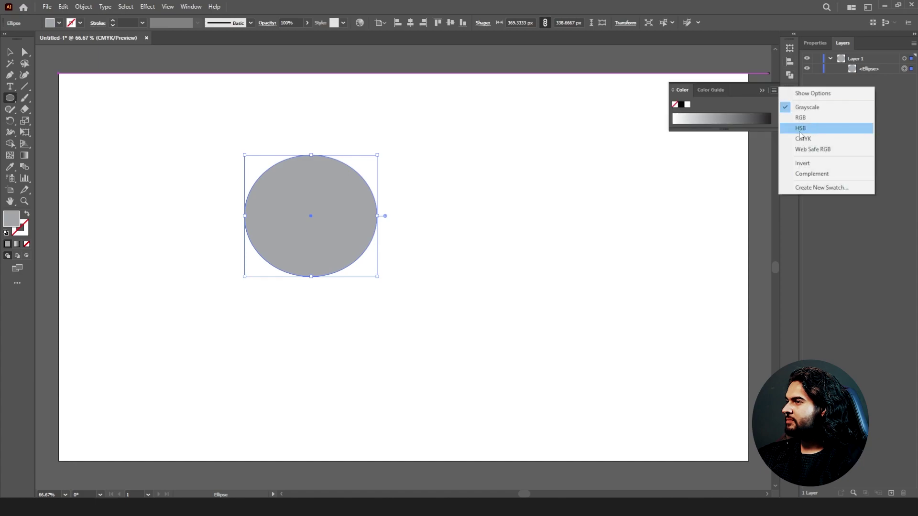
left_click(800, 128)
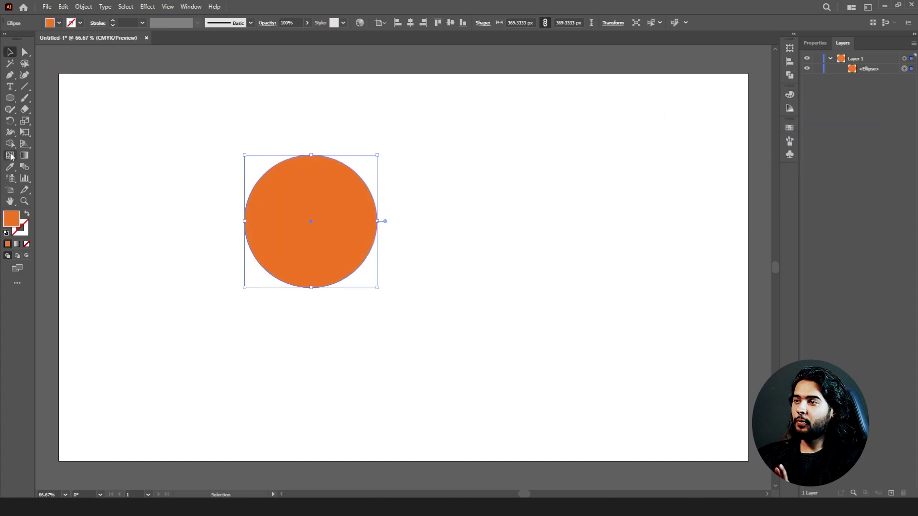
Add two Mesh tool points inside the orange circle, one left and above its center, one right and below it
left_click(10, 156)
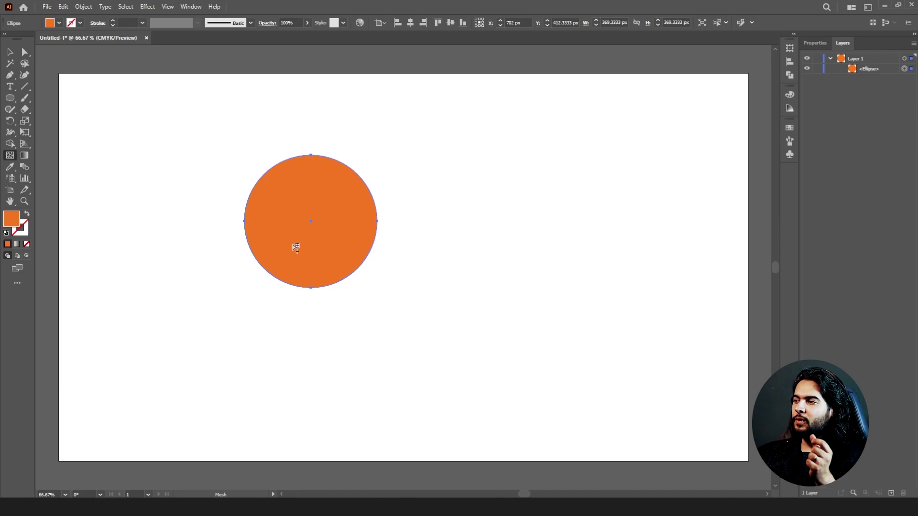
left_click(291, 210)
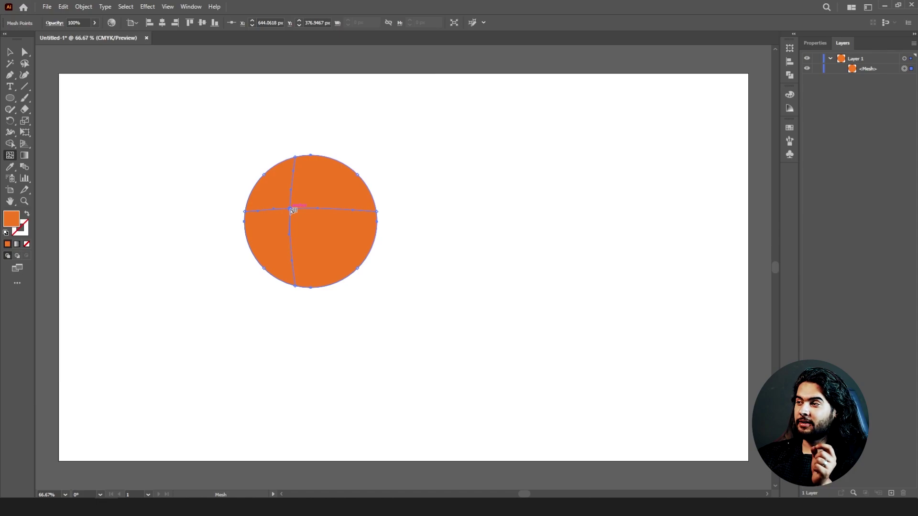
left_click(338, 244)
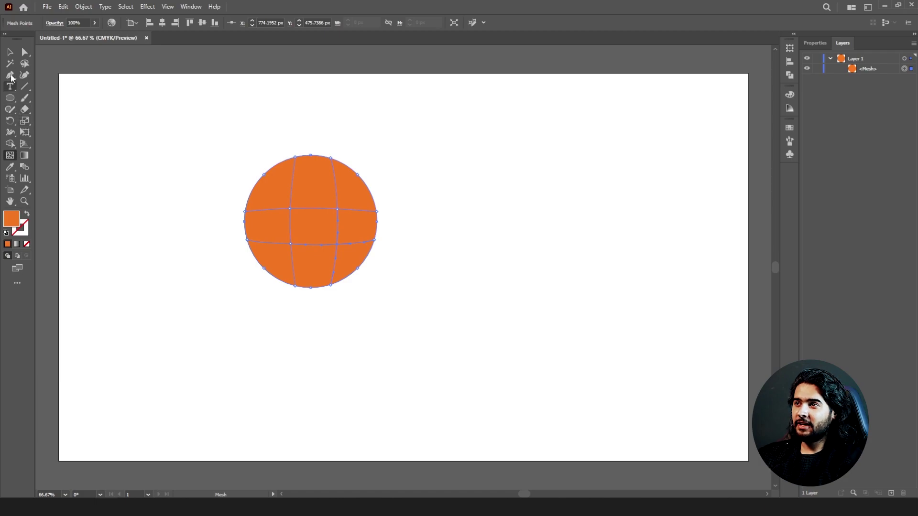
Color the circle's upper-left inner mesh point pure red, hex FF0000
left_click(24, 53)
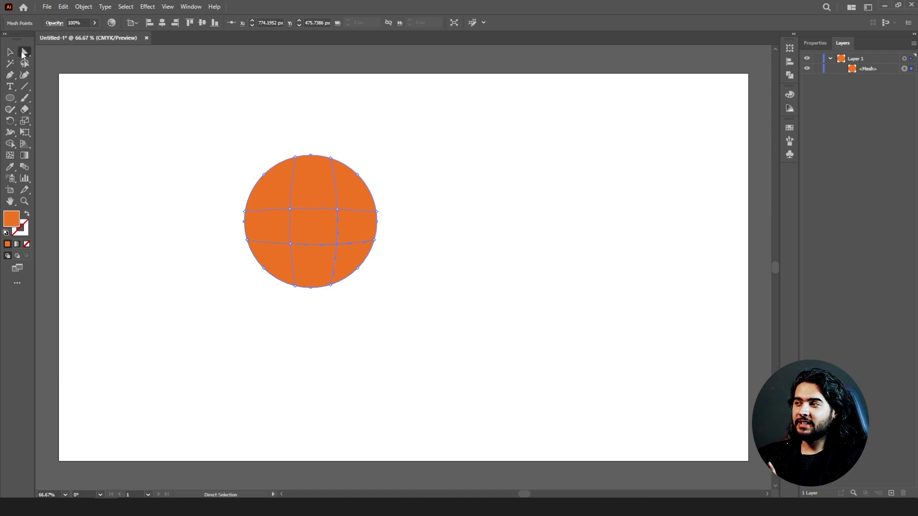
left_click(290, 210)
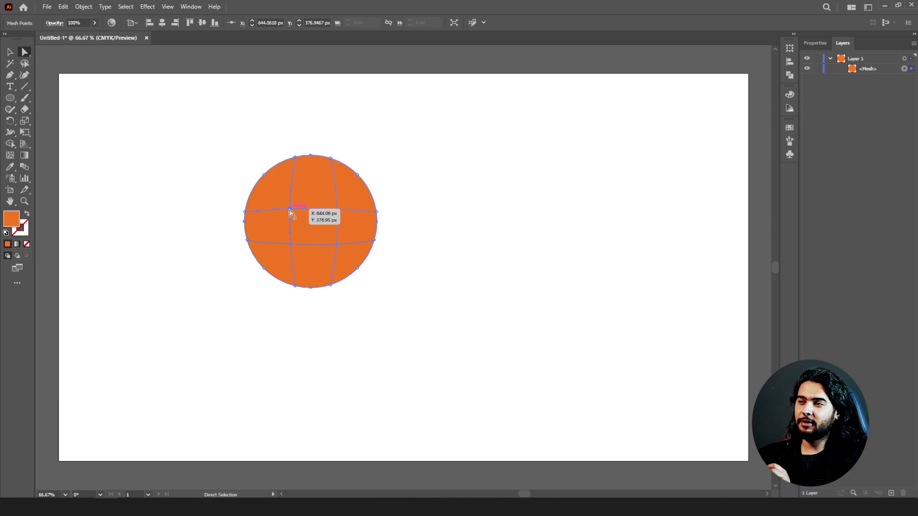
double_click(12, 224)
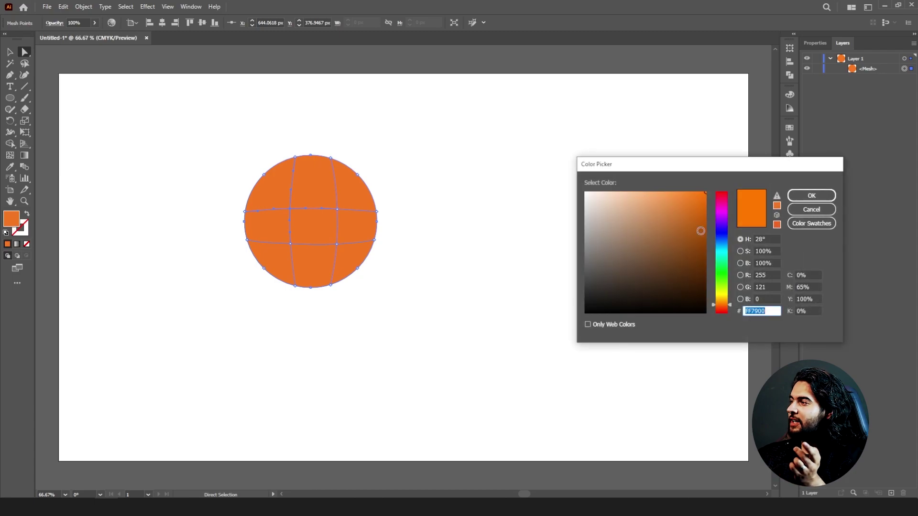
left_click_drag(725, 208, 723, 191)
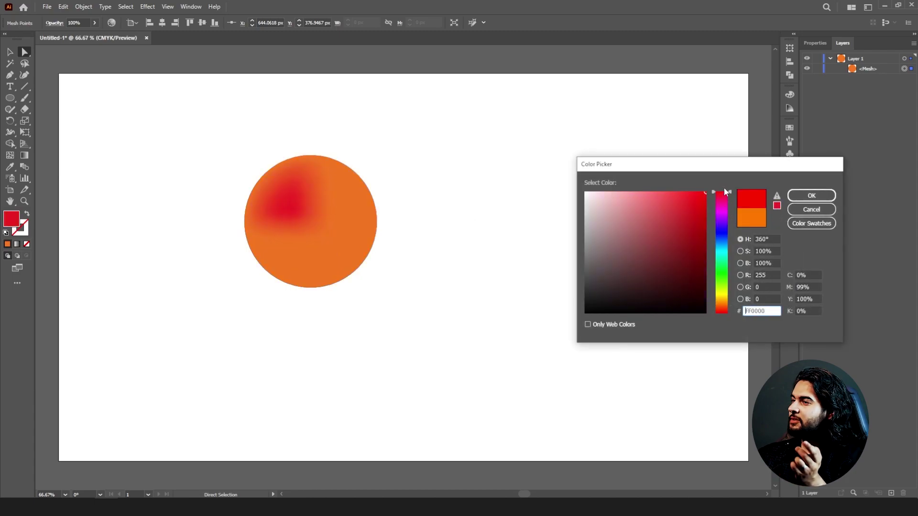
left_click(824, 196)
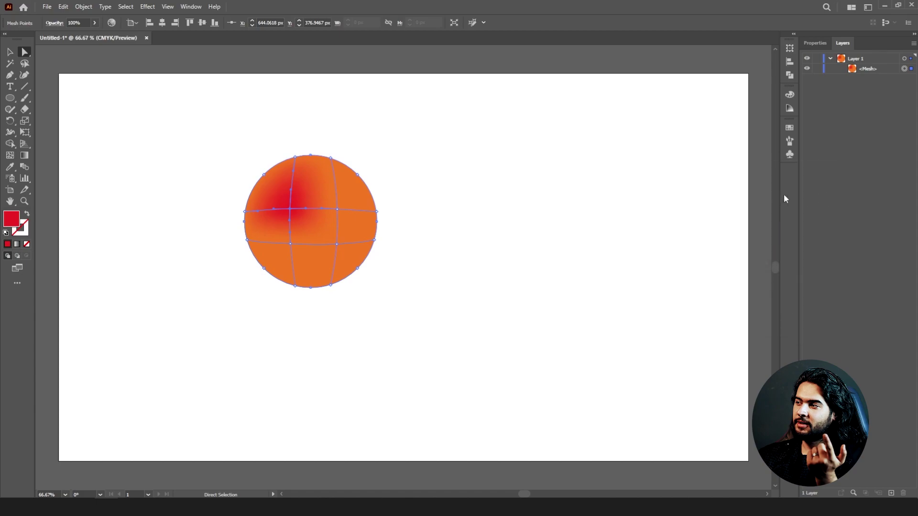
Color the circle's lower-right inner mesh point a light peach tint of orange
left_click(338, 245)
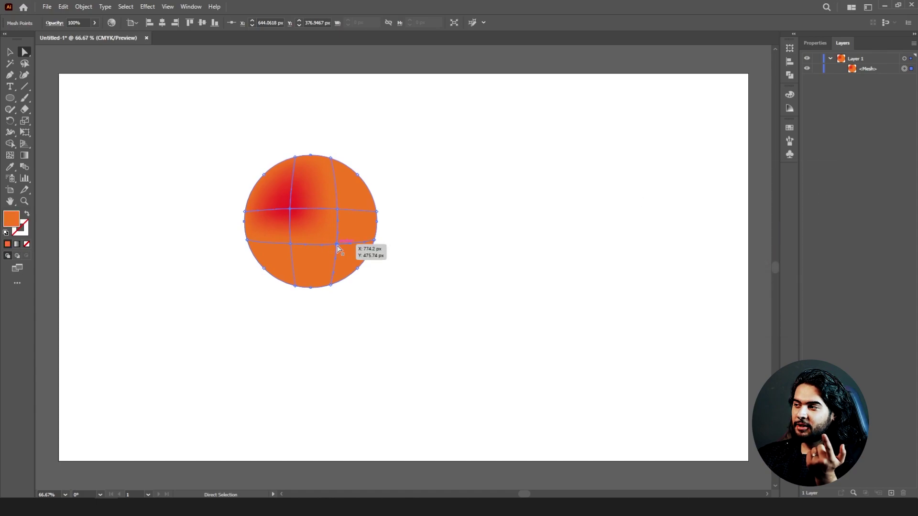
double_click(11, 222)
left_click_drag(680, 199, 651, 189)
left_click(811, 195)
Color the circle's upper-right inner mesh point pinkish red
left_click(338, 209)
double_click(12, 222)
left_click(705, 217)
left_click(721, 193)
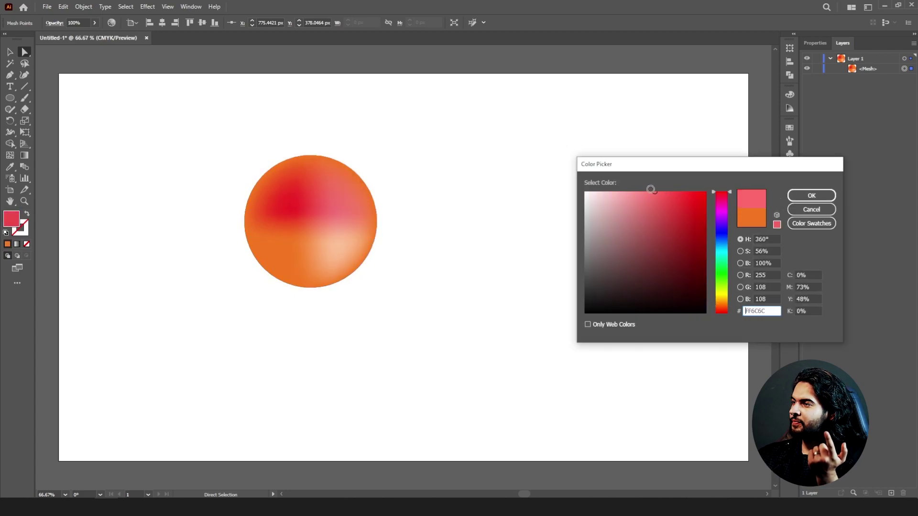
left_click(812, 195)
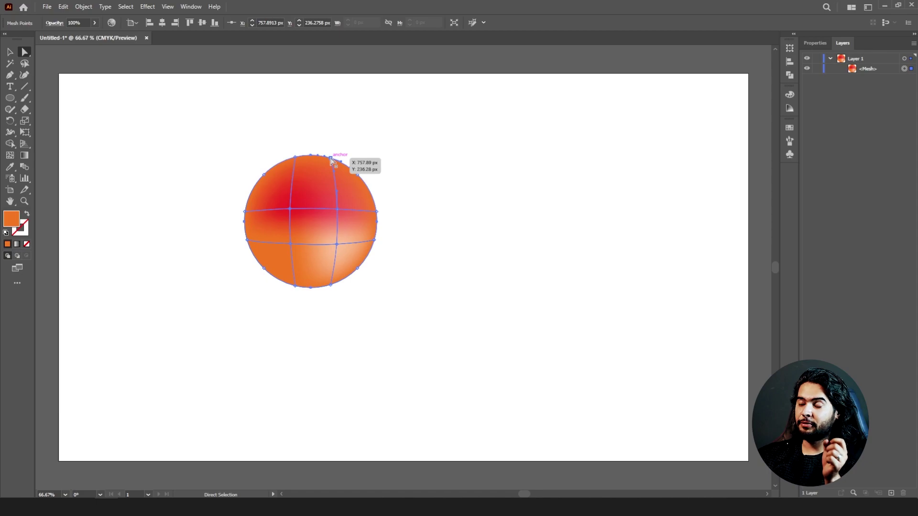
Color the mesh point on the circle's upper edge, just right of its top, black (hex 000000)
double_click(15, 221)
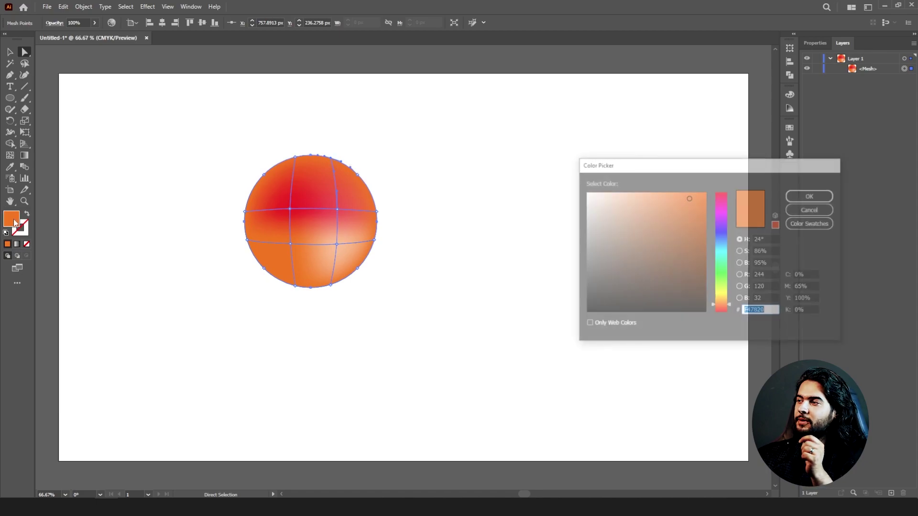
left_click_drag(632, 237, 586, 313)
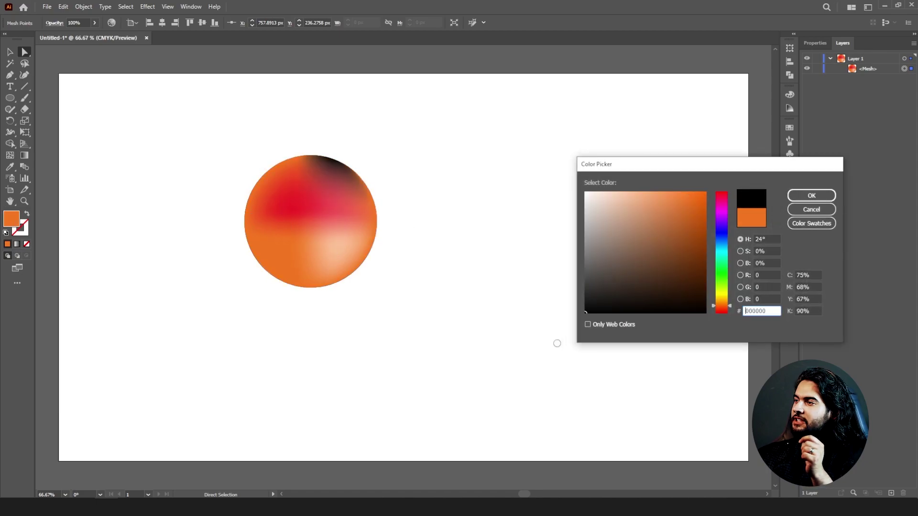
left_click(809, 196)
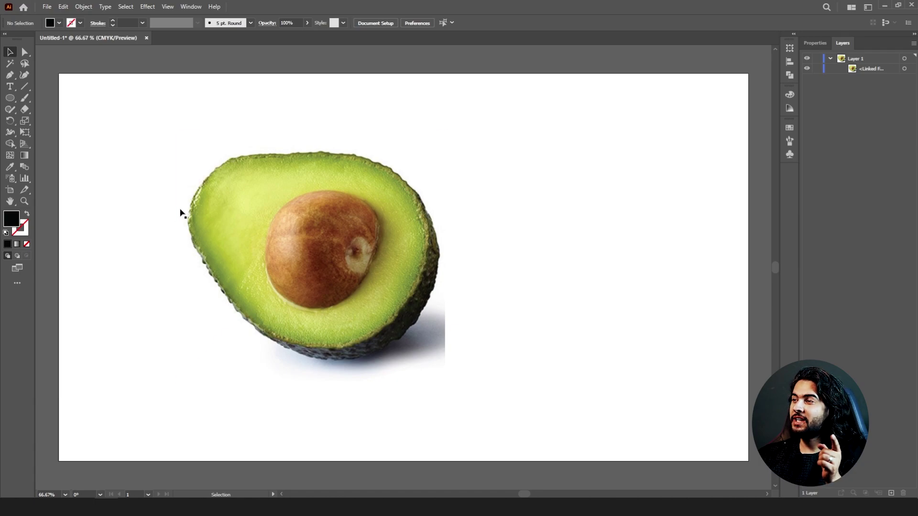
Trace the avocado's cut face with a closed, black-filled Pen path and fit its anchors and handles to the outline
left_click(10, 75)
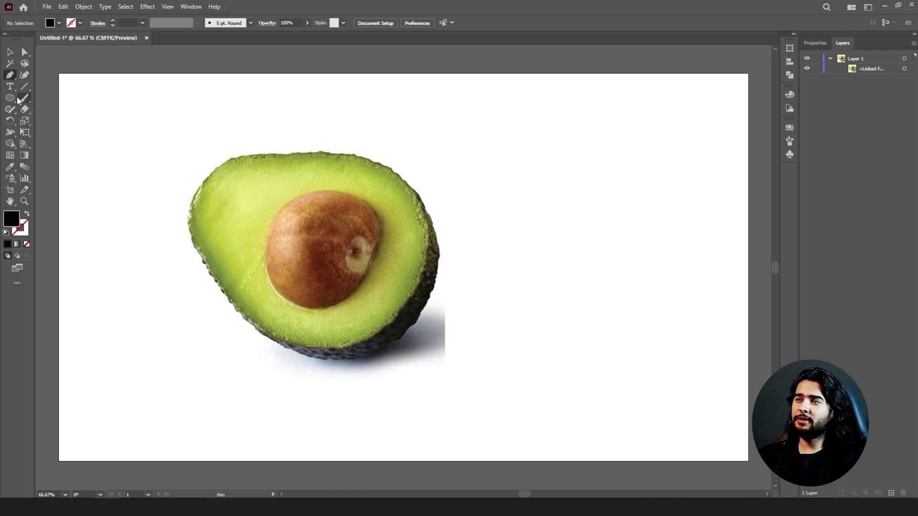
left_click_drag(267, 169, 444, 356)
key("a")
left_click_drag(248, 205, 197, 190)
left_click_drag(295, 341, 272, 338)
left_click_drag(431, 301, 411, 299)
left_click_drag(391, 166, 388, 169)
left_click_drag(197, 189, 197, 190)
left_click_drag(171, 239, 165, 243)
left_click_drag(226, 141, 230, 134)
Add anchor points along the path's upper and left edges and adjust them to follow the avocado's contour more closely
left_click(9, 76)
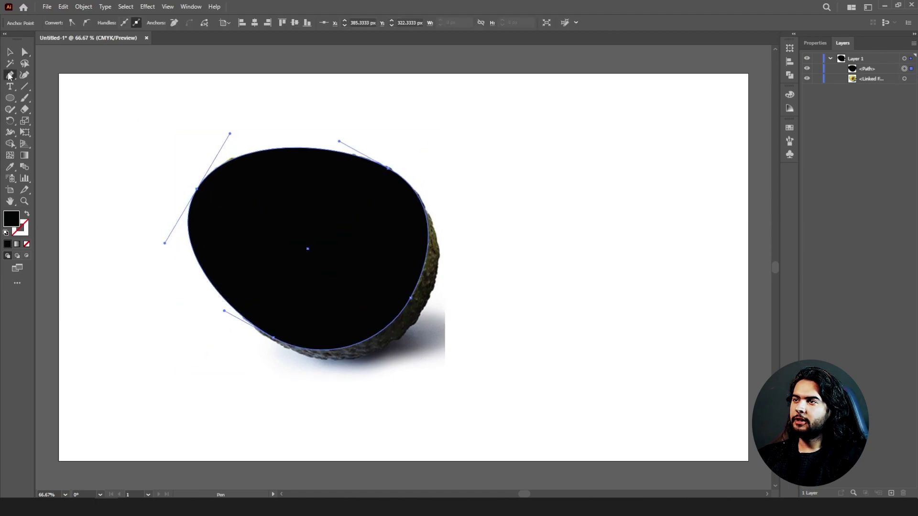
left_click(67, 87)
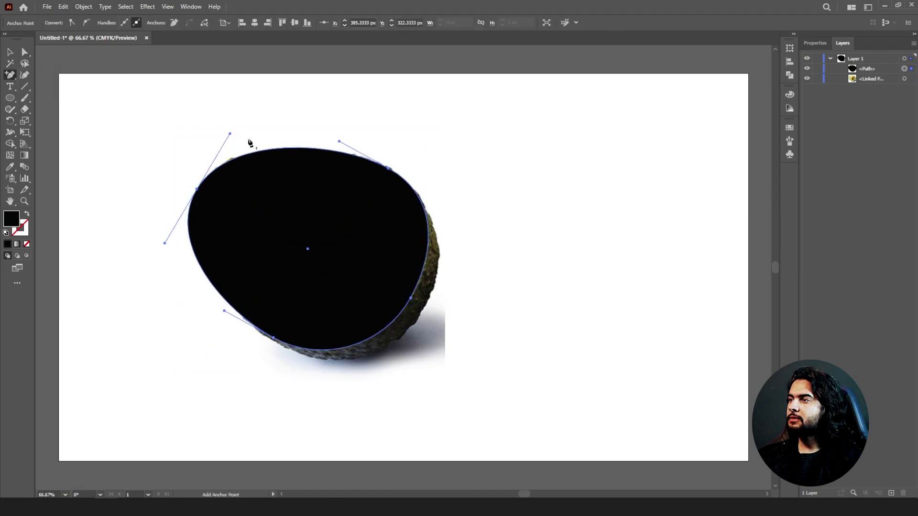
left_click(281, 149)
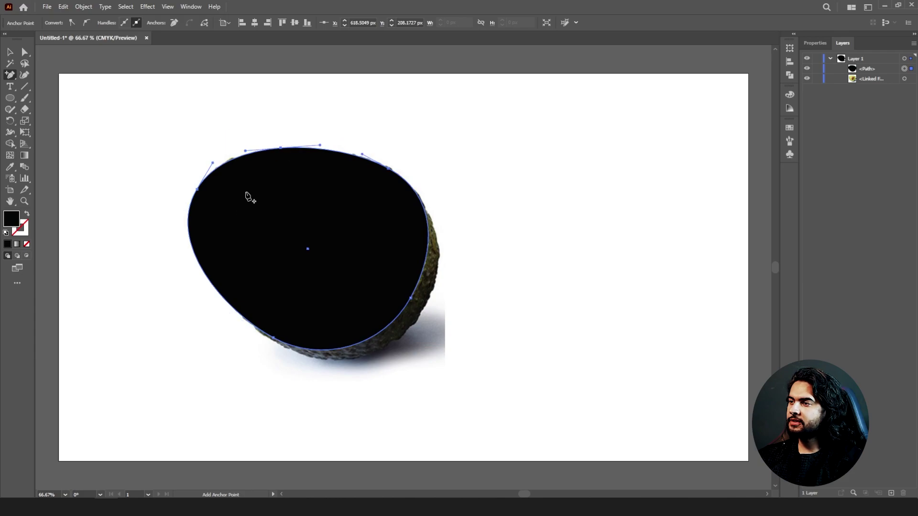
left_click(200, 261)
key("a")
left_click_drag(201, 262, 205, 258)
mouse_move(281, 148)
left_mouse_down()
mouse_move(278, 164)
mouse_move(280, 154)
left_mouse_up()
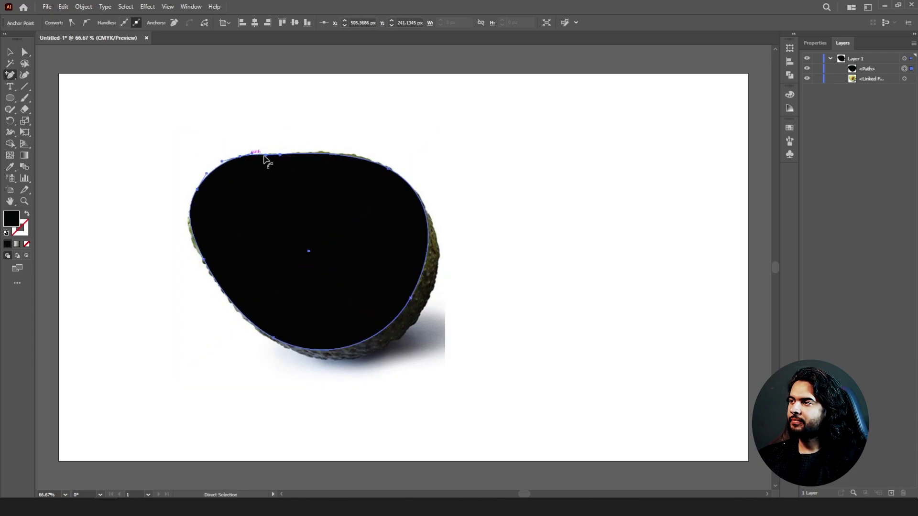
left_click(194, 238)
left_click_drag(194, 239, 194, 233)
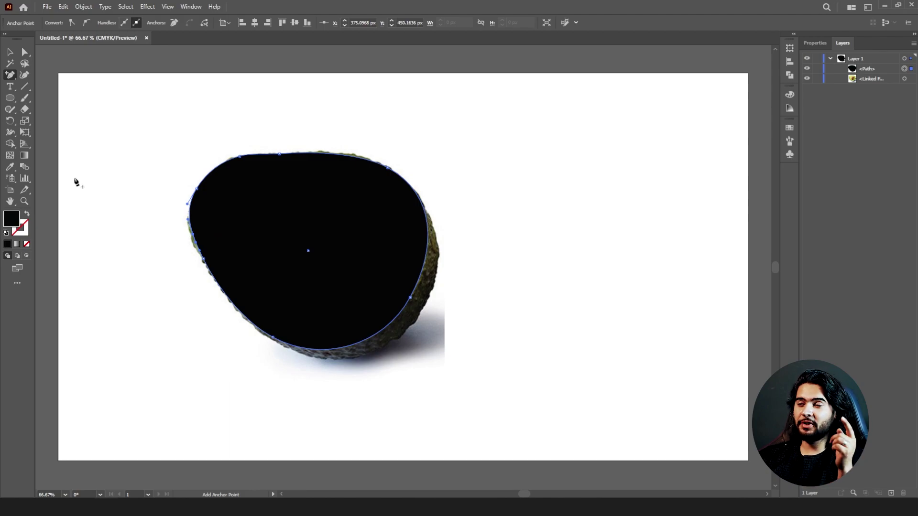
Set the avocado path's fill color to orange, hex FF6E0B
left_click(11, 157)
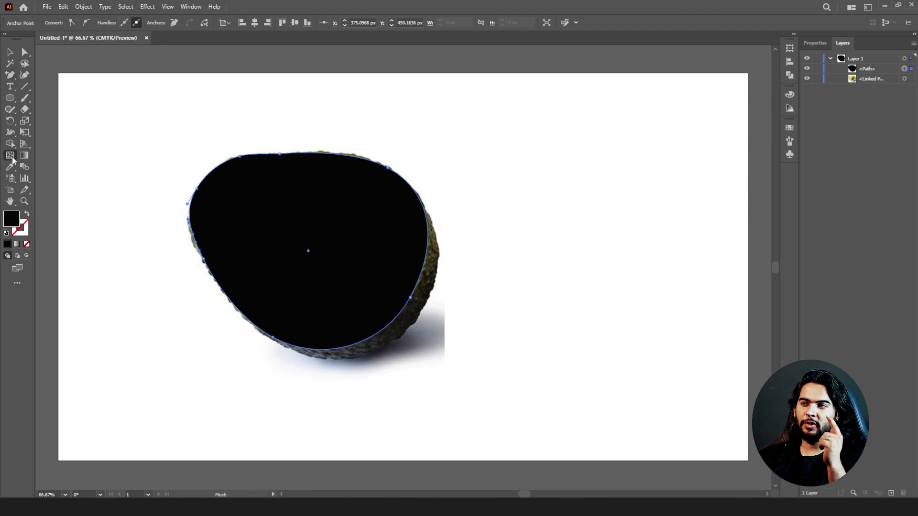
double_click(11, 224)
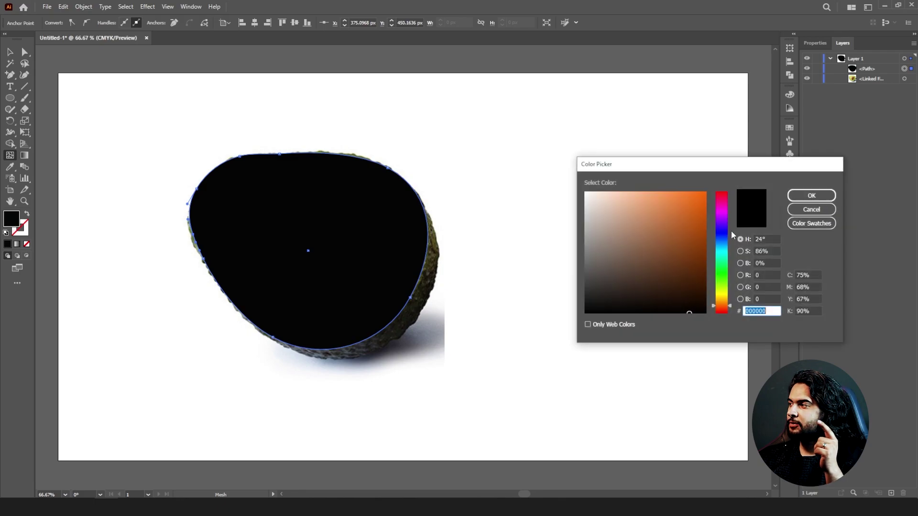
type("FF6E0B")
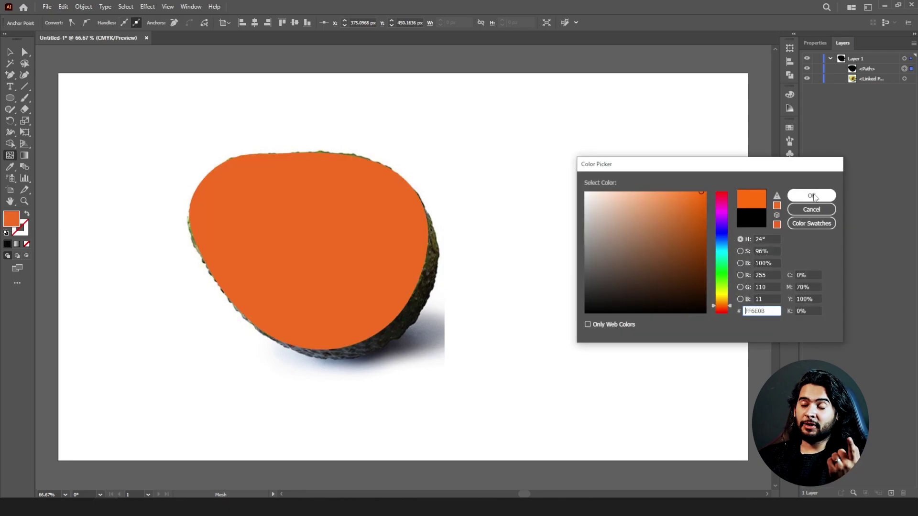
left_click(812, 195)
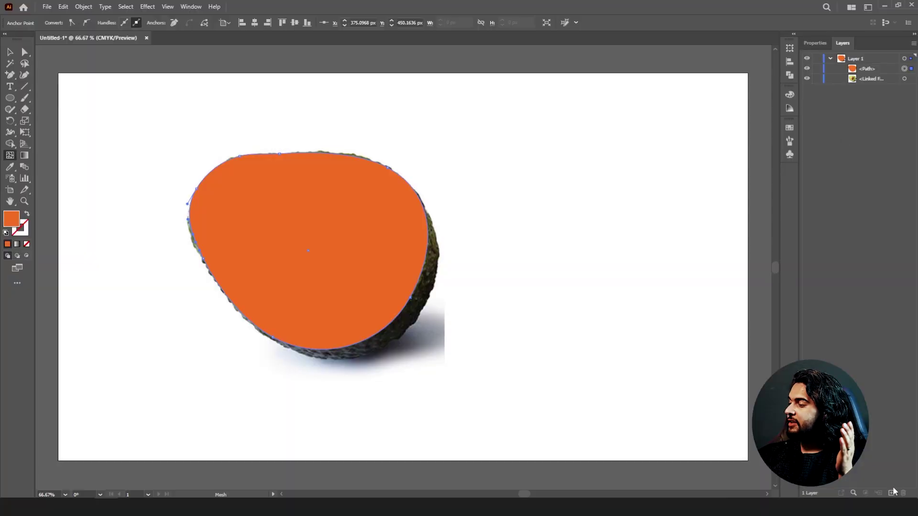
Create a new layer, move the avocado path into it, and collapse Layer 1
left_click(892, 492)
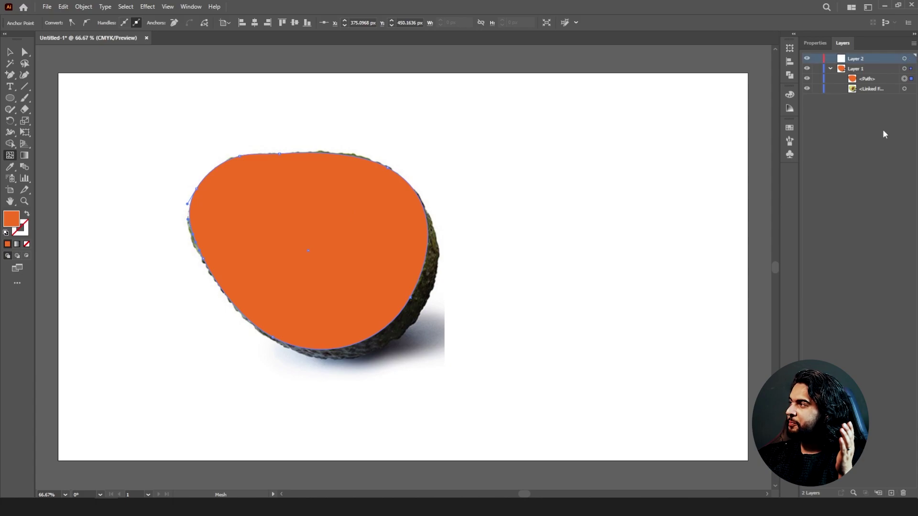
left_click_drag(867, 83, 864, 62)
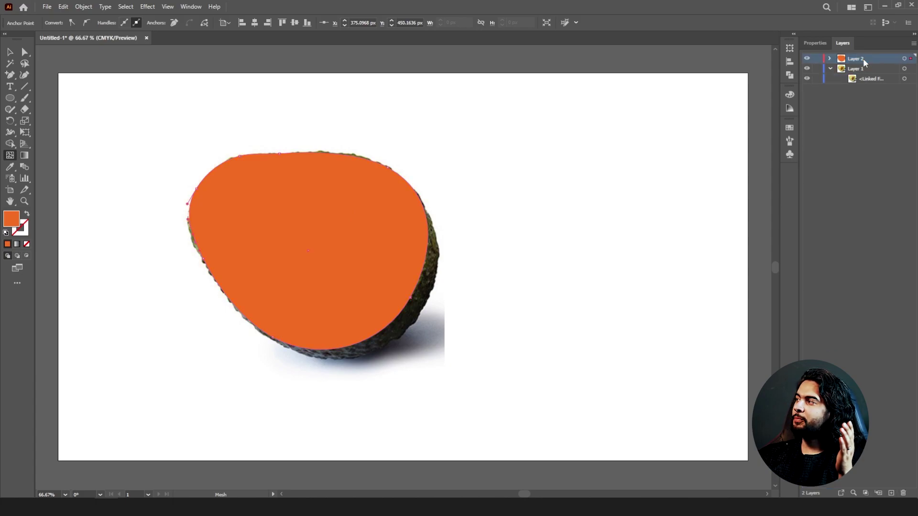
left_click(829, 69)
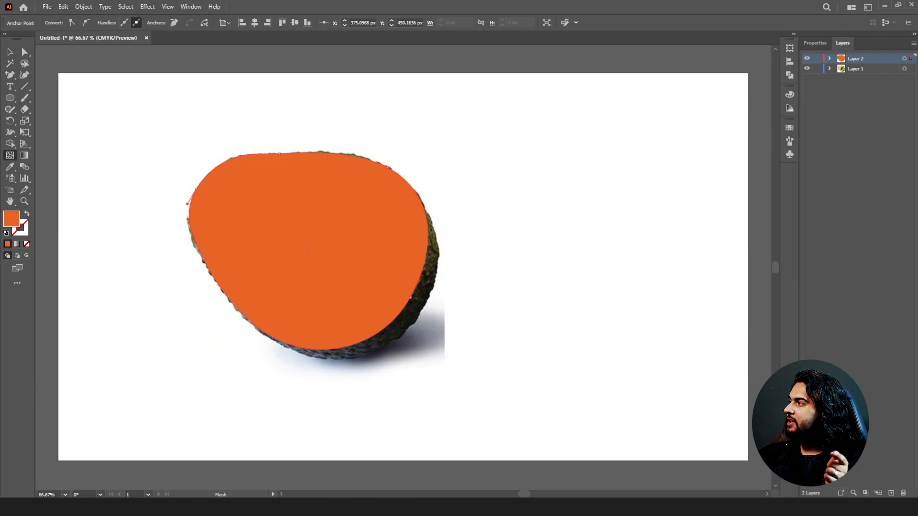
Try Layer 1 as a template layer and turn its Template option off again
left_click(912, 70)
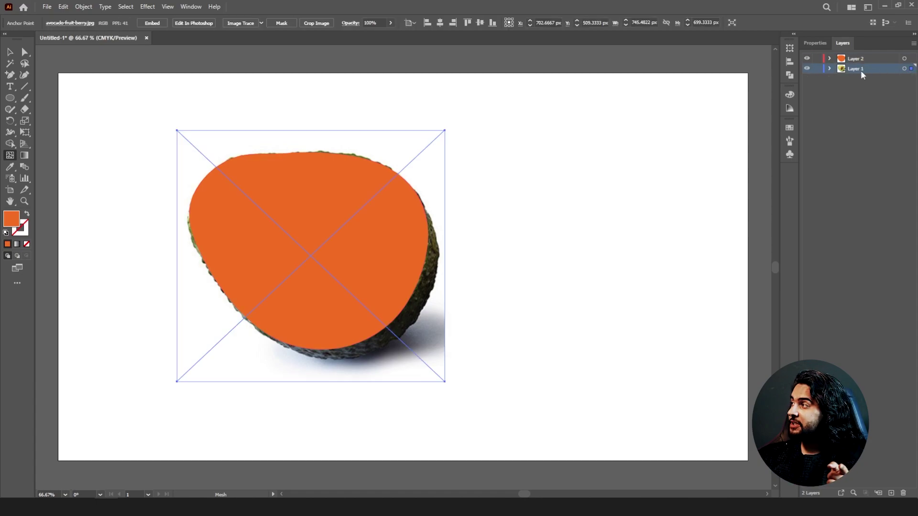
left_click(913, 43)
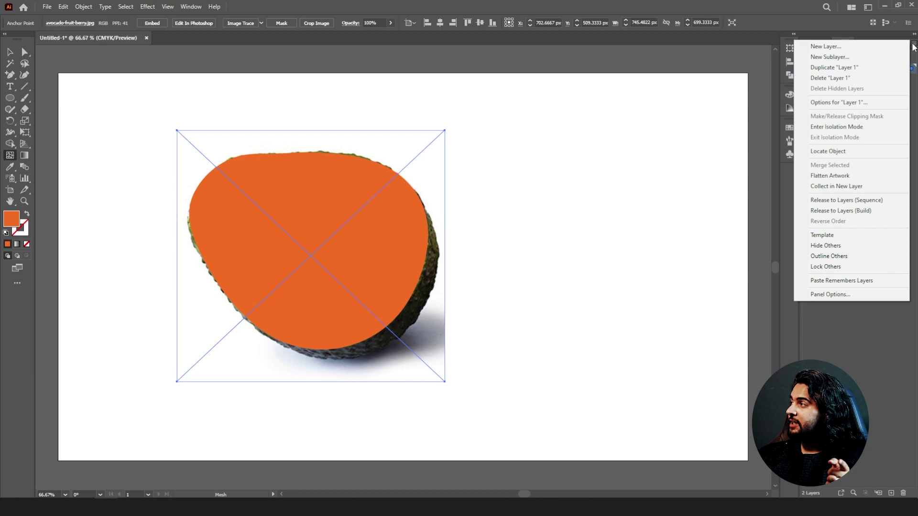
left_click(822, 235)
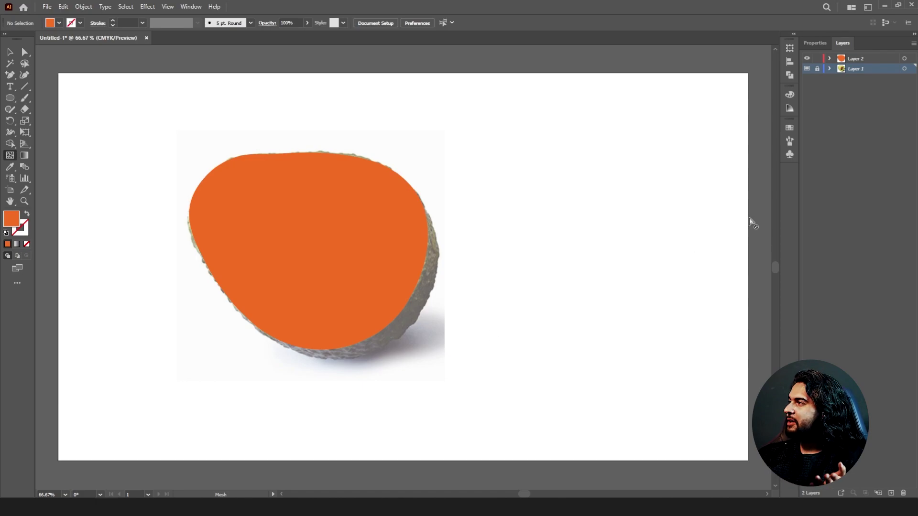
left_click(913, 43)
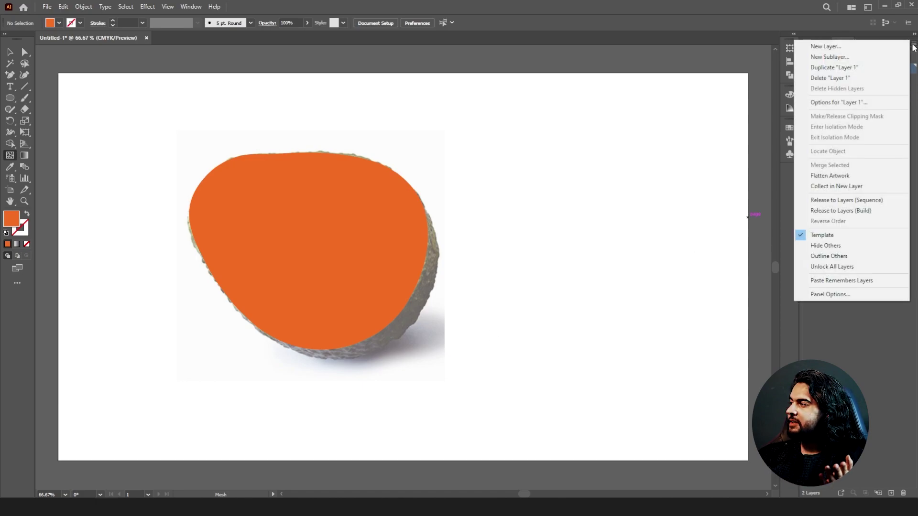
left_click(832, 235)
Set the avocado path's fill color to bright yellow, hex FFFF0D
left_click(311, 154)
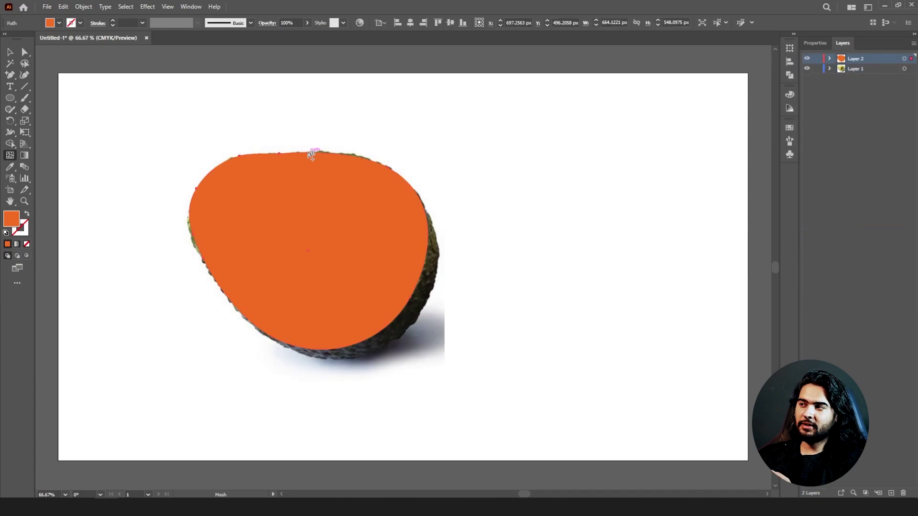
double_click(6, 221)
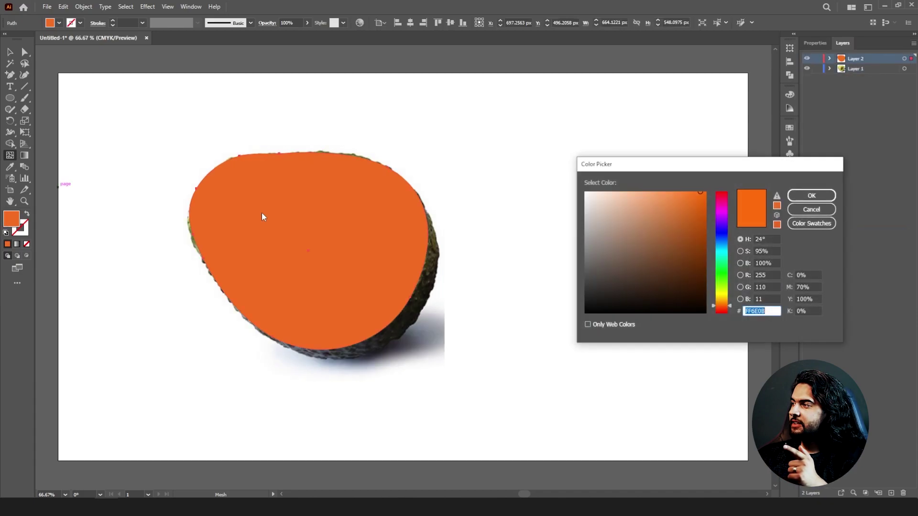
left_click_drag(722, 225, 727, 296)
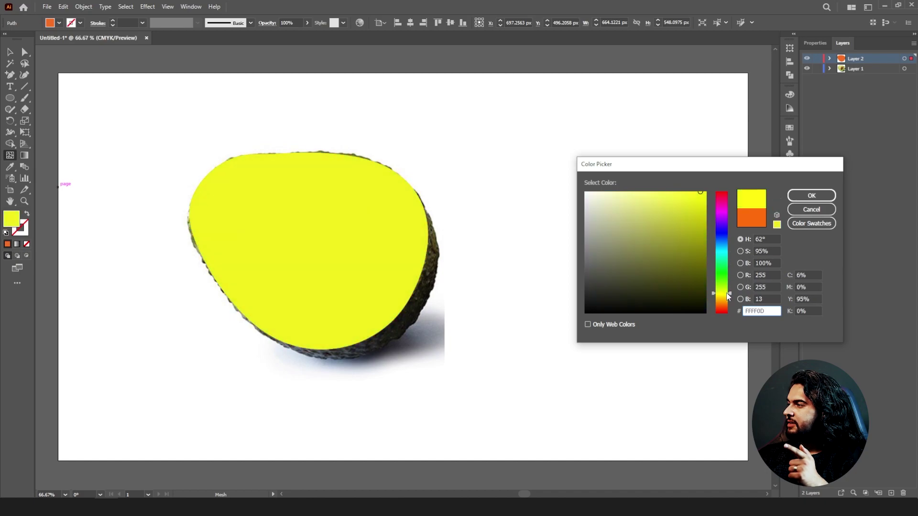
left_click(811, 196)
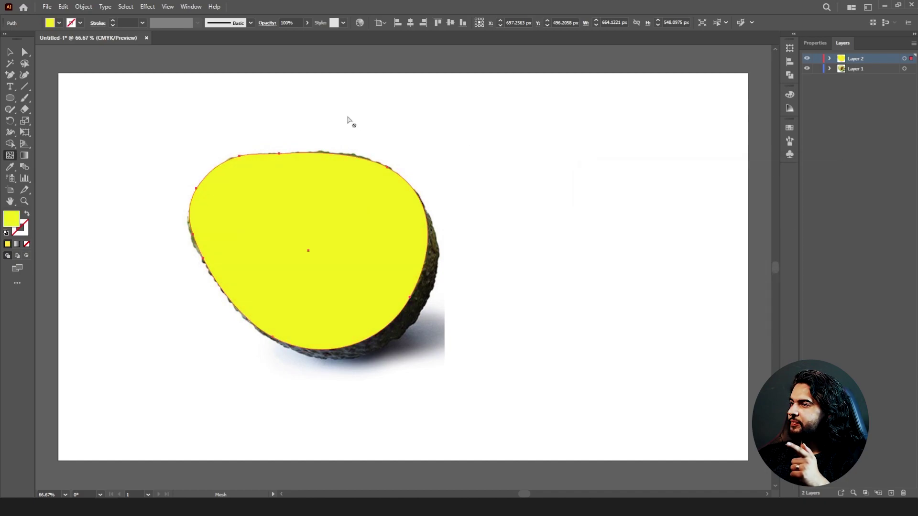
Add five mesh lines to the avocado shape, starting at points spaced along its upper and upper-right edge
left_click(318, 156)
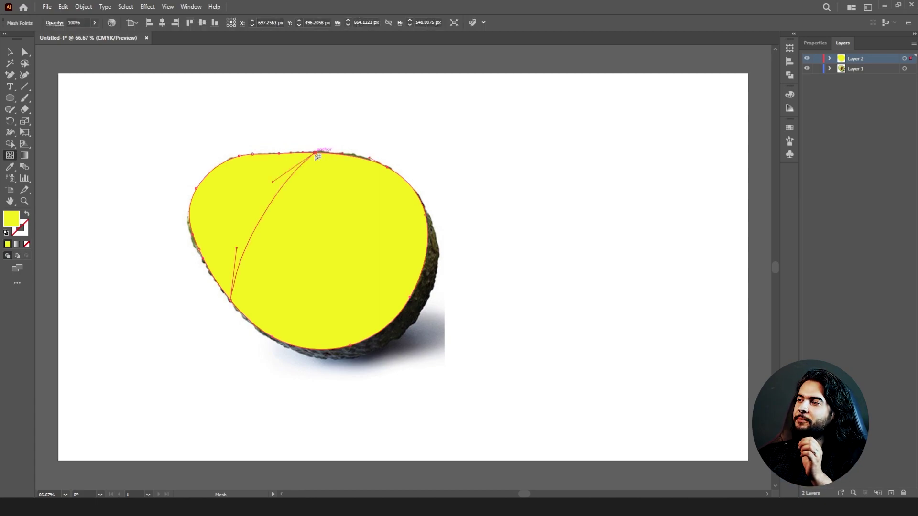
left_click(362, 158)
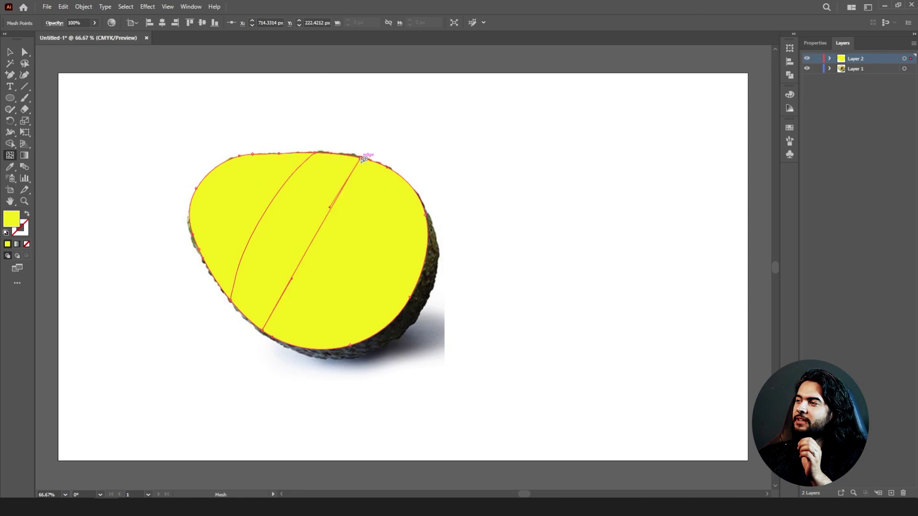
left_click(400, 174)
left_click(421, 195)
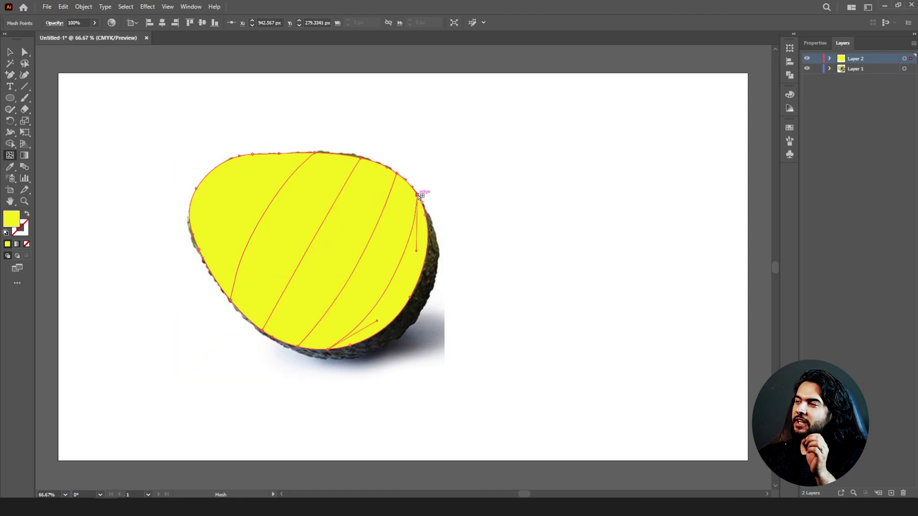
left_click(276, 155)
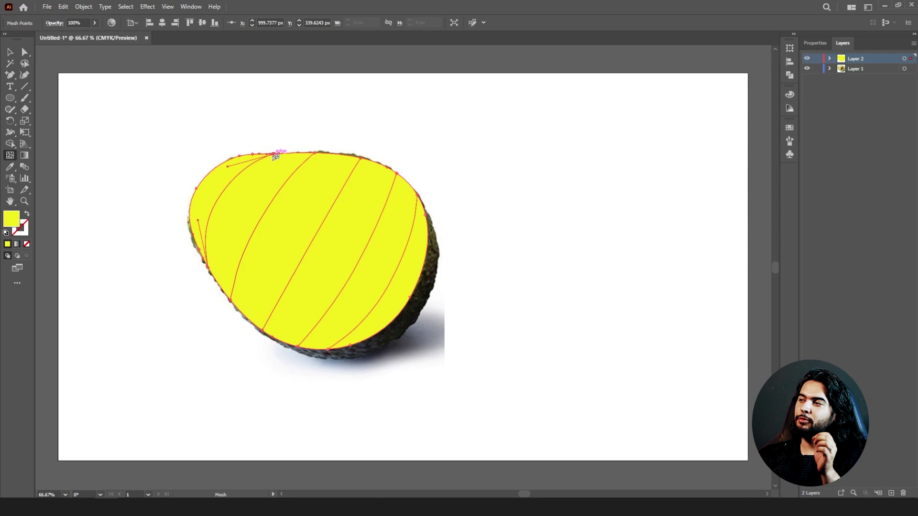
Add five crossing mesh lines from points spaced along the avocado's upper-left and left edge
left_click(219, 166)
left_click(206, 176)
left_click(193, 195)
left_click(190, 213)
left_click(195, 242)
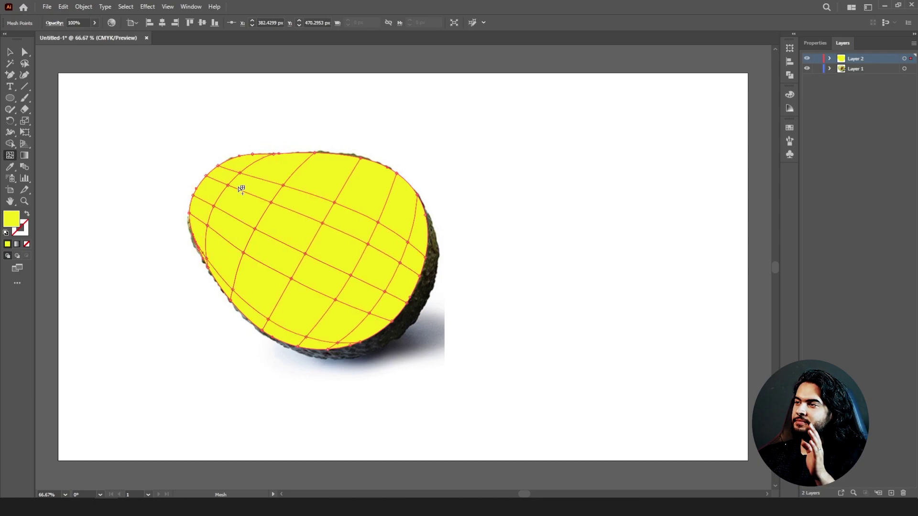
Refine the avocado's mesh with extra lines near the upper-left corner and along the lower-left and bottom edges
left_click(244, 156)
left_click(233, 158)
left_click(190, 219)
key("ctrl+z")
left_click(216, 281)
left_click(245, 315)
left_click(281, 342)
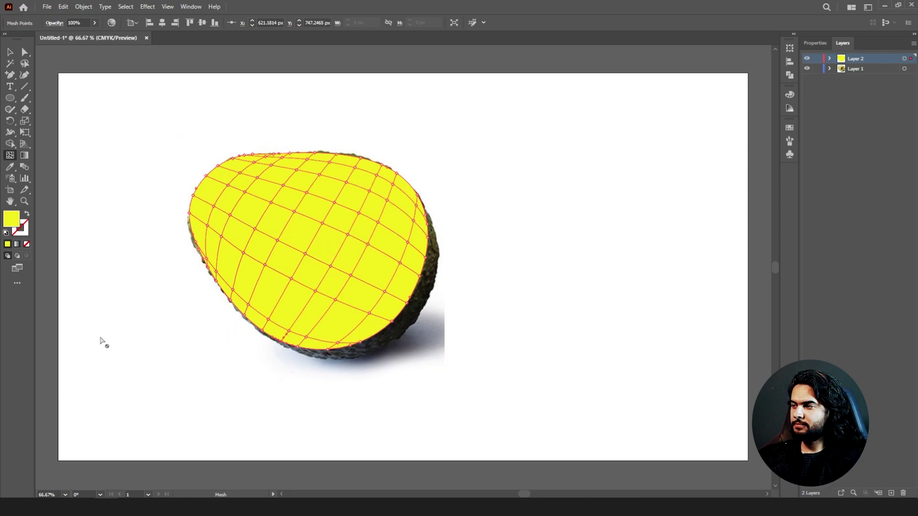
left_click(314, 350)
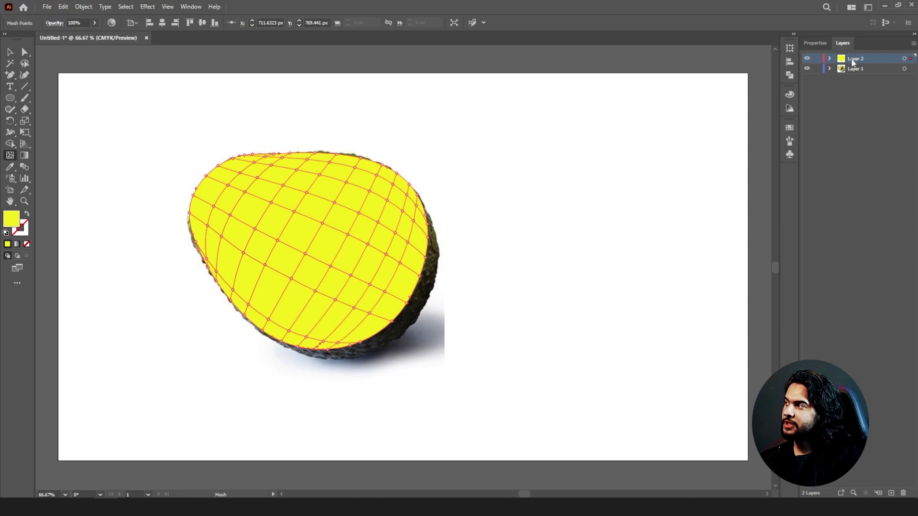
Display Layer 2 as outlines over the avocado photo and make Layer 1 a template layer
left_click(807, 59, "ctrl")
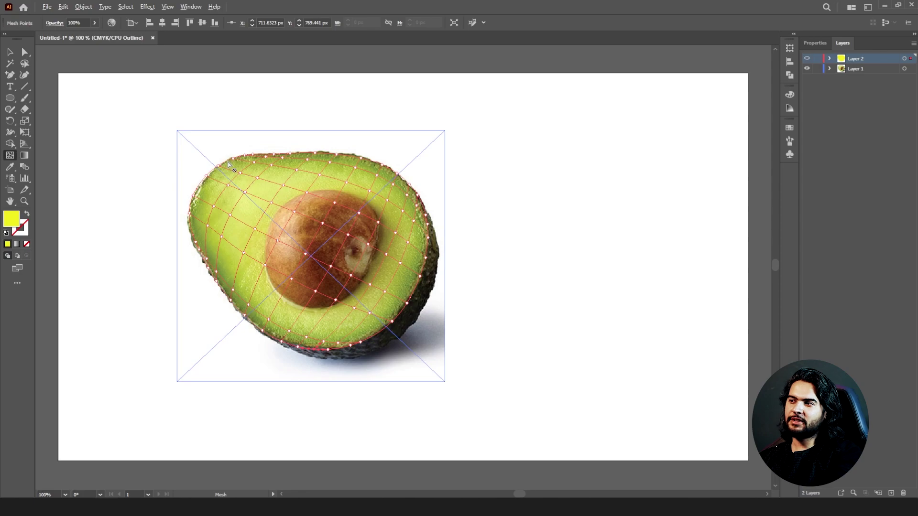
scroll(228, 162, "up", 2)
left_click(25, 52)
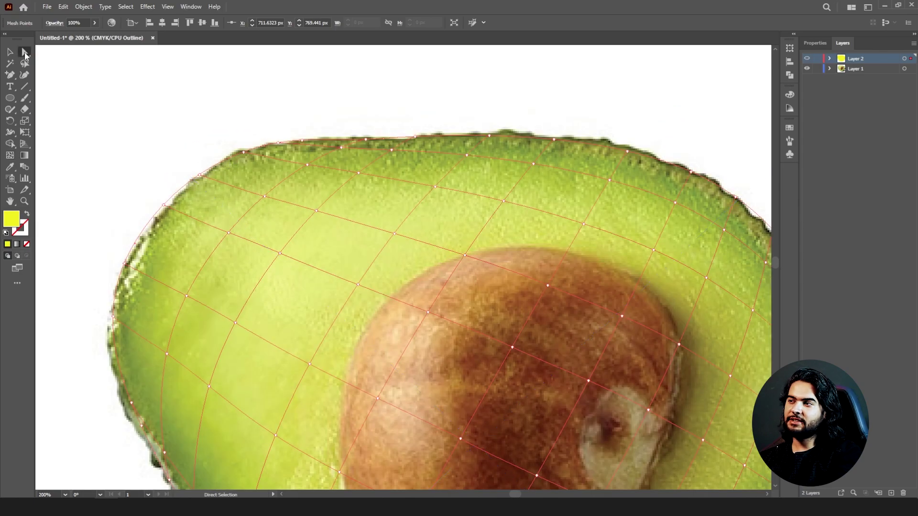
key("ctrl+a")
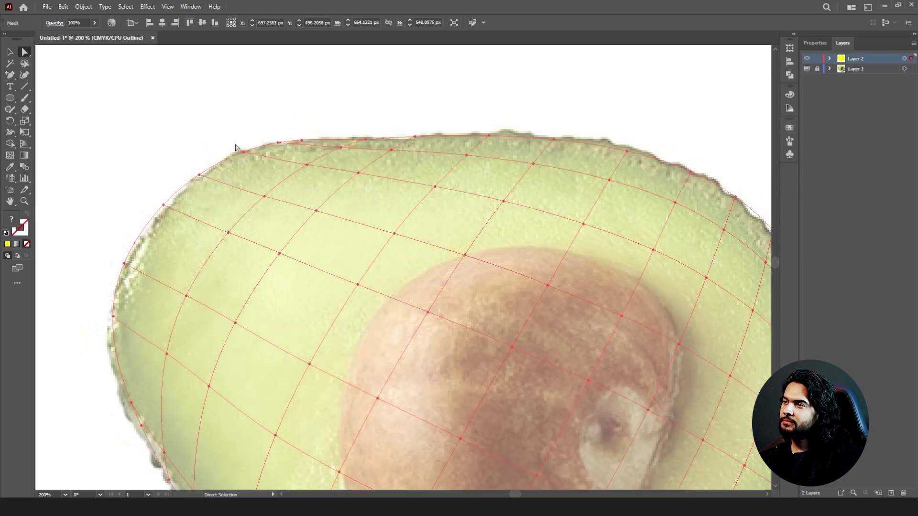
Select all mesh points around the avocado's outer edge and color them with the gray-brown rind tone sampled from the photo
left_click_drag(236, 147, 195, 178)
left_click(245, 153, "shift")
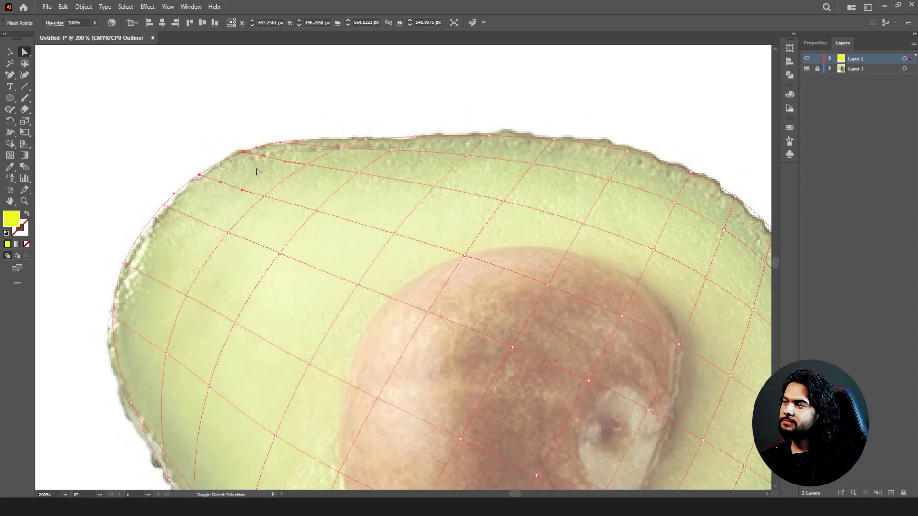
left_click(278, 143, "shift")
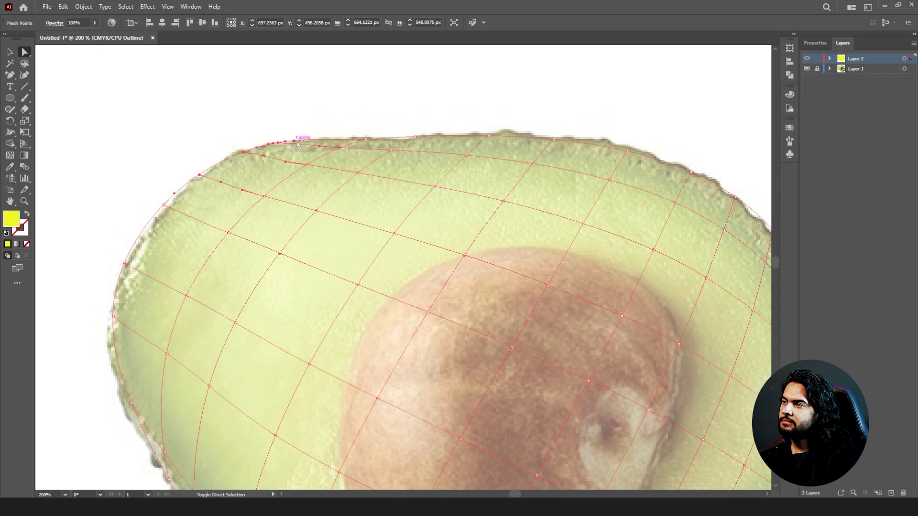
left_click(302, 141, "shift")
left_click(365, 139, "shift")
left_click(415, 137, "shift")
left_click(489, 136, "shift")
left_click(553, 140, "shift")
left_click(627, 151, "shift")
left_click(691, 172, "shift")
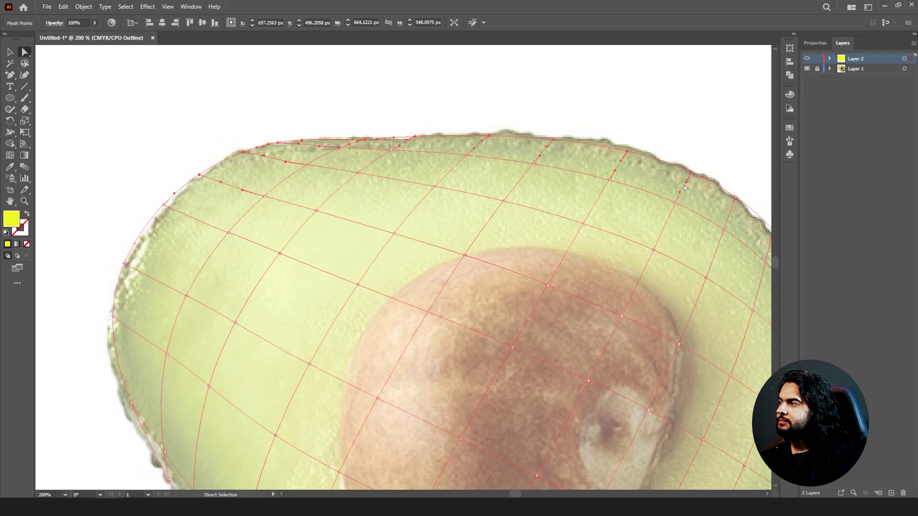
left_click_drag(739, 203, 484, 147)
left_click(517, 173, "shift")
left_click(542, 205, "shift")
left_click(566, 392, "shift")
left_click_drag(567, 404, 618, 271)
left_click(600, 315, "shift")
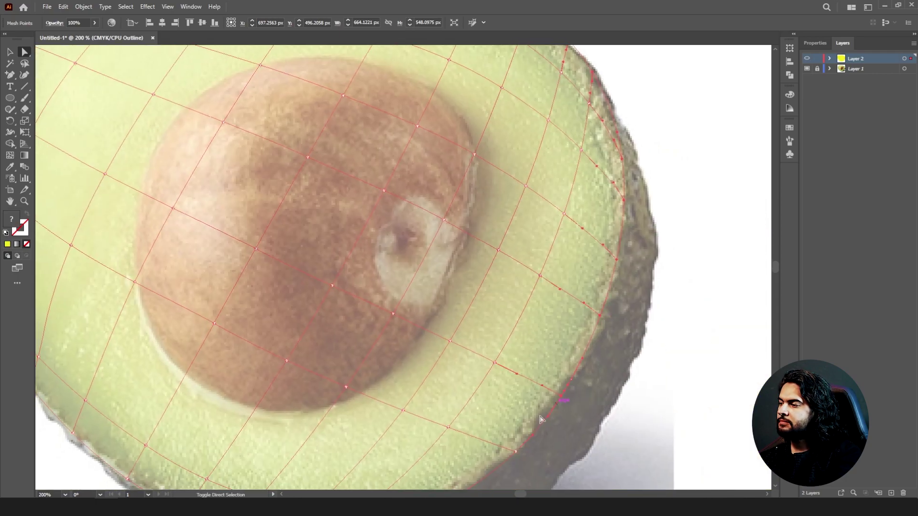
left_click(562, 396, "shift")
left_click(516, 452, "shift")
left_click_drag(516, 452, 569, 354)
left_click(474, 416, "shift")
left_click(378, 437, "shift")
left_click(336, 437, "shift")
scroll(382, 393, "left", 5)
scroll(382, 393, "up", 2)
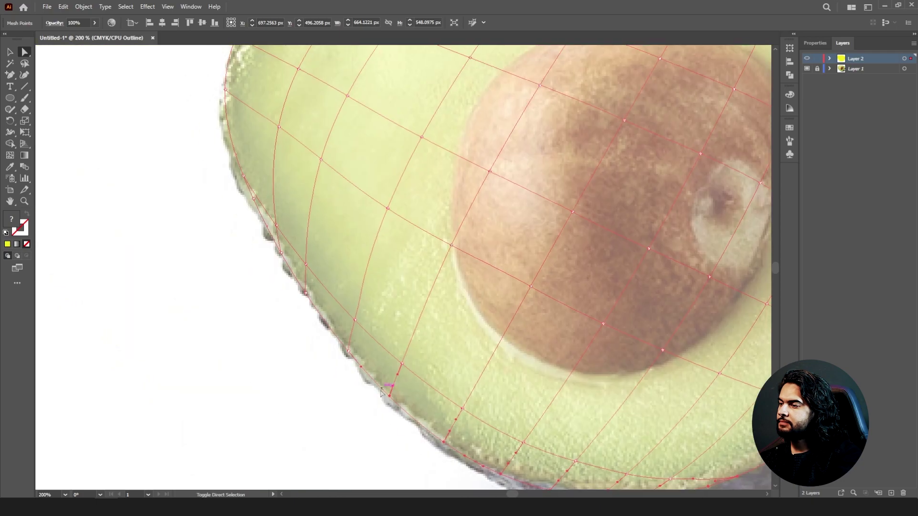
scroll(350, 354, "up", 5)
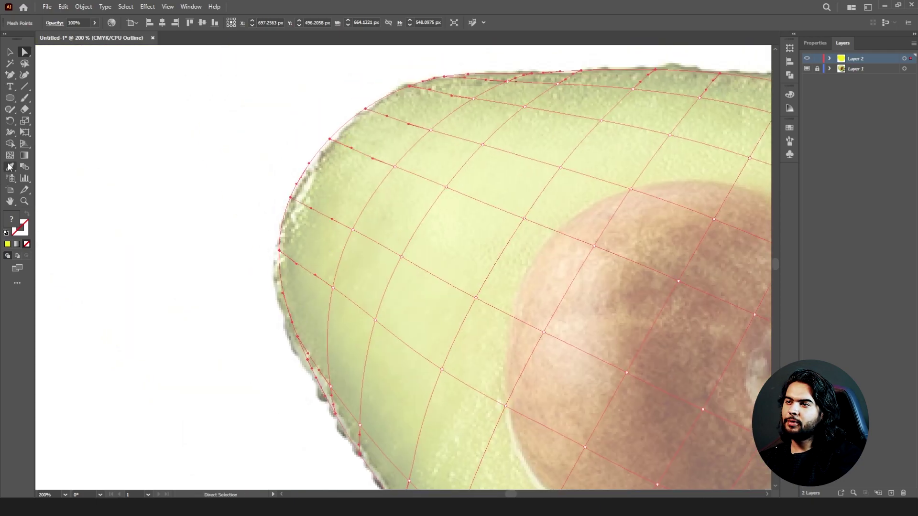
left_click(325, 397)
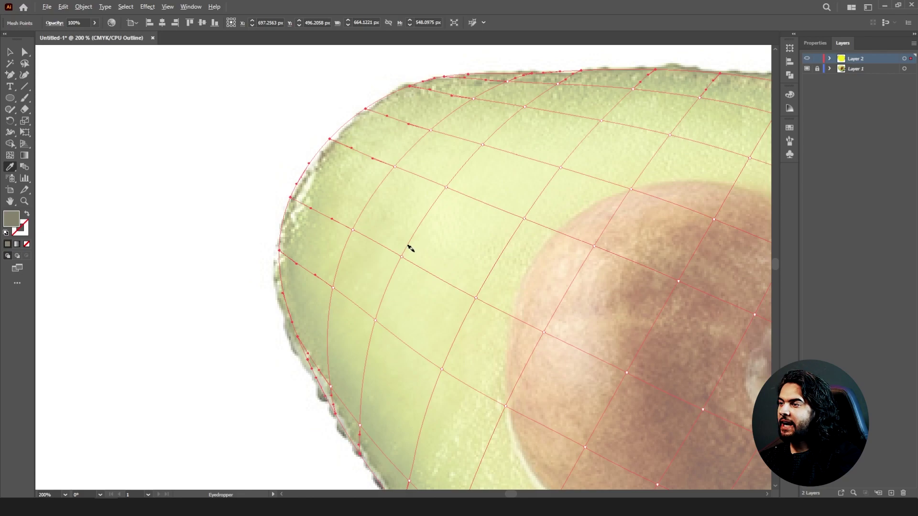
Switch Layer 2 from outline back to preview display
scroll(408, 246, "down", 3)
scroll(677, 260, "up", 1)
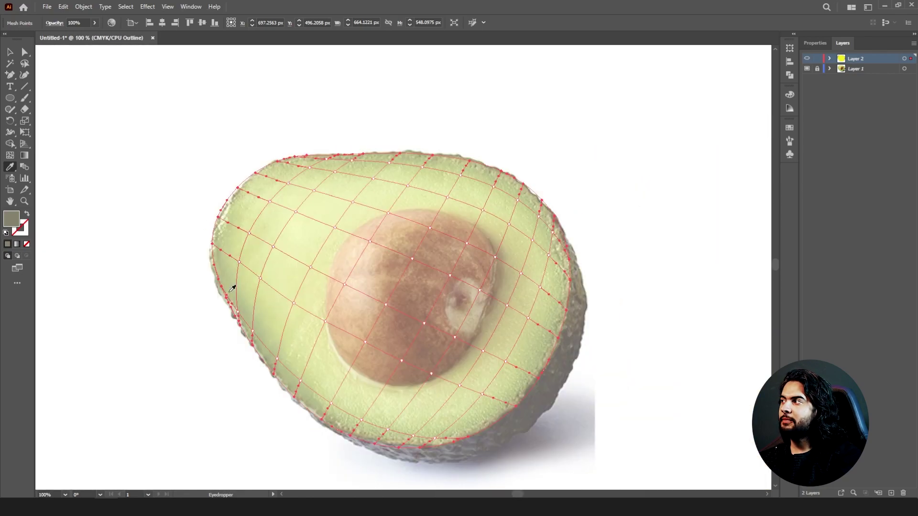
left_click(807, 59, "ctrl")
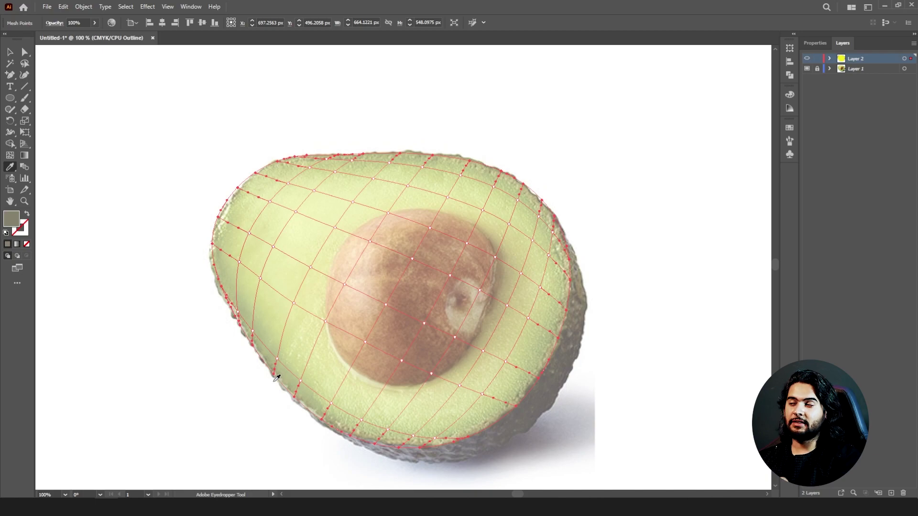
left_click(807, 58, "ctrl")
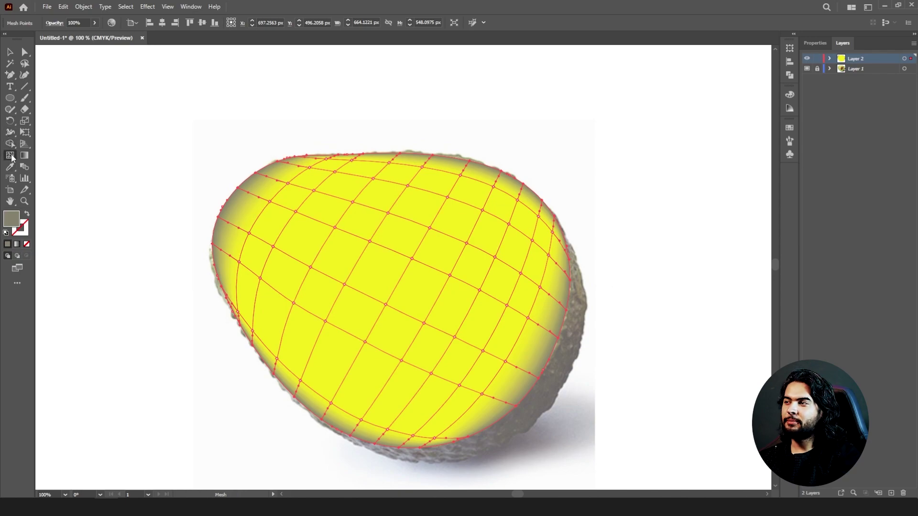
Add mesh lines just inside the avocado's upper and left edges to confine the rind color
scroll(262, 157, "up", 3)
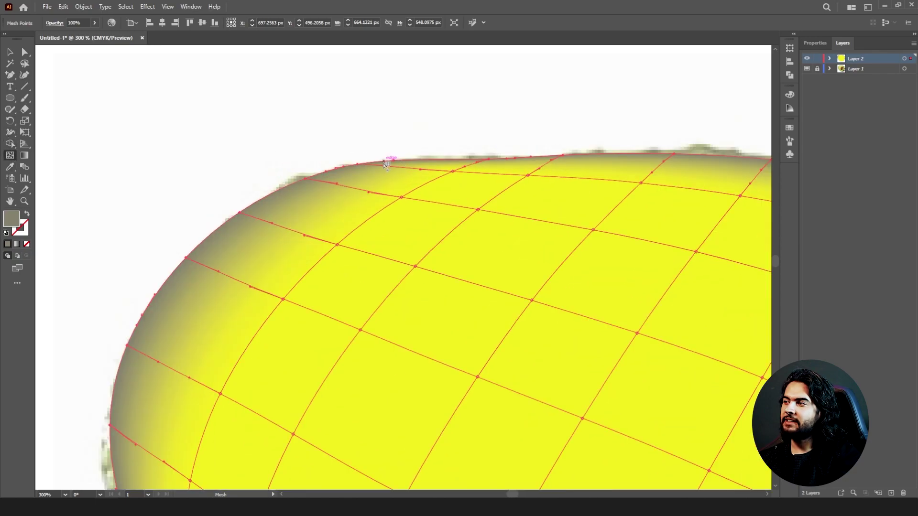
left_click(387, 164)
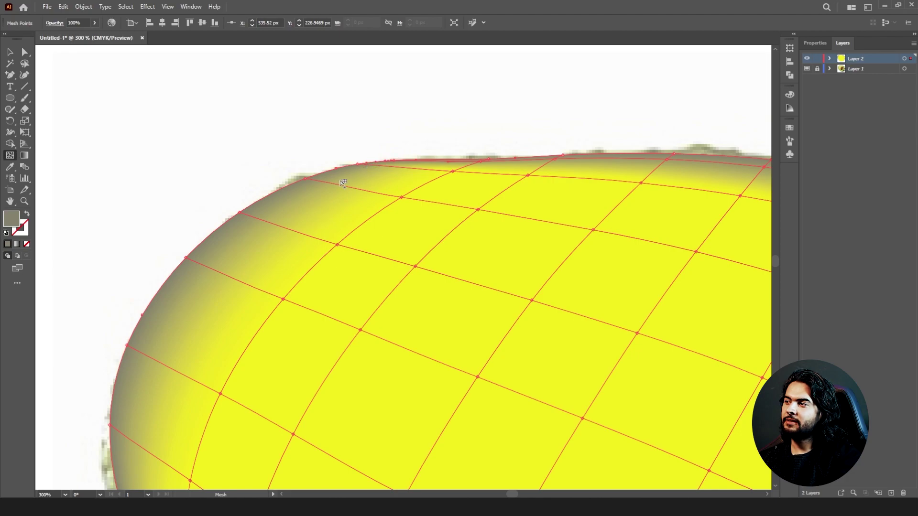
left_click(317, 183)
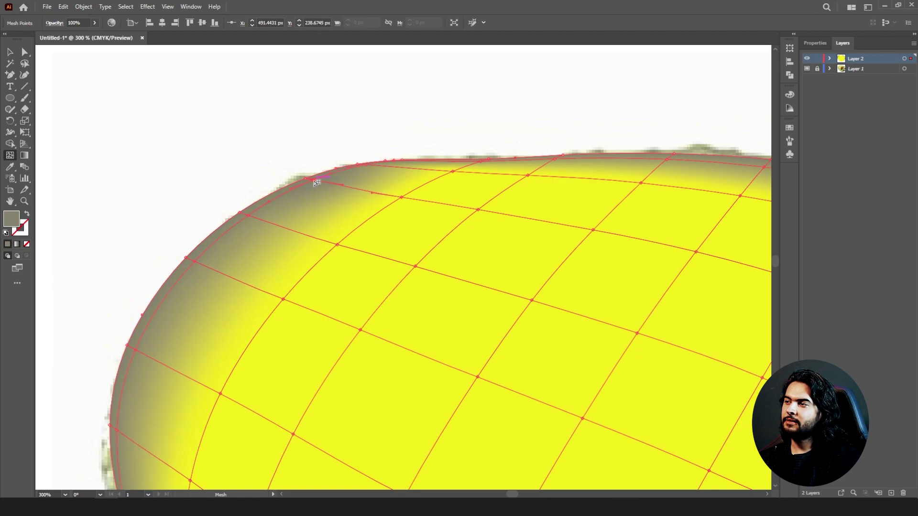
Add mesh lines just inside the avocado's lower-left and lower-right edges to confine the rind color
left_click_drag(266, 251, 318, 72)
left_click_drag(206, 279, 211, 152)
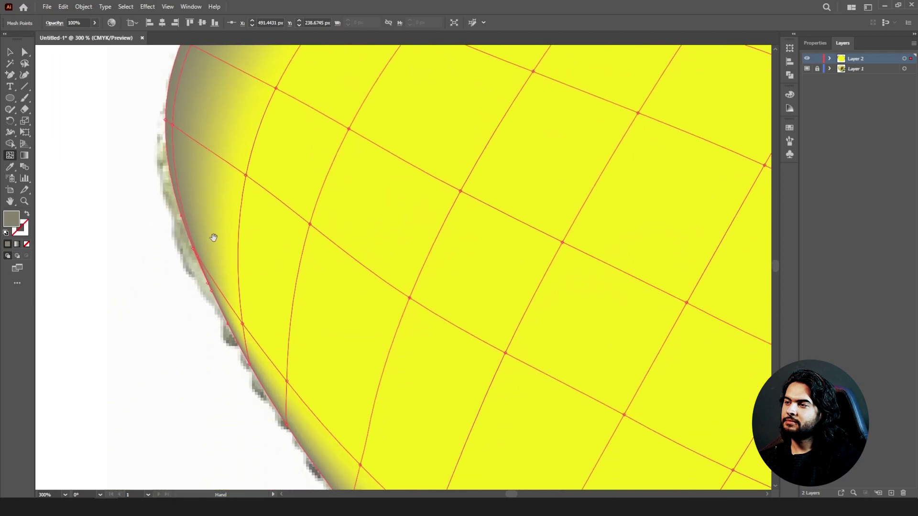
left_click_drag(213, 238, 204, 218)
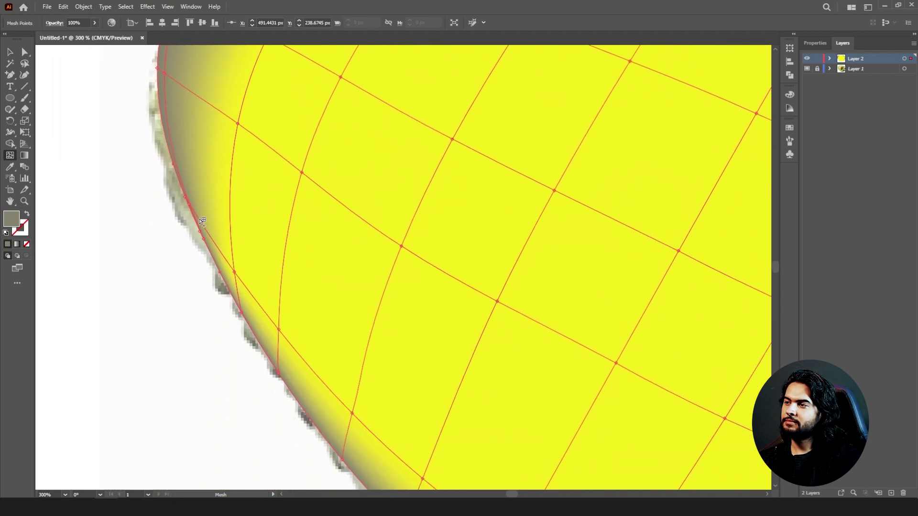
left_click(242, 309)
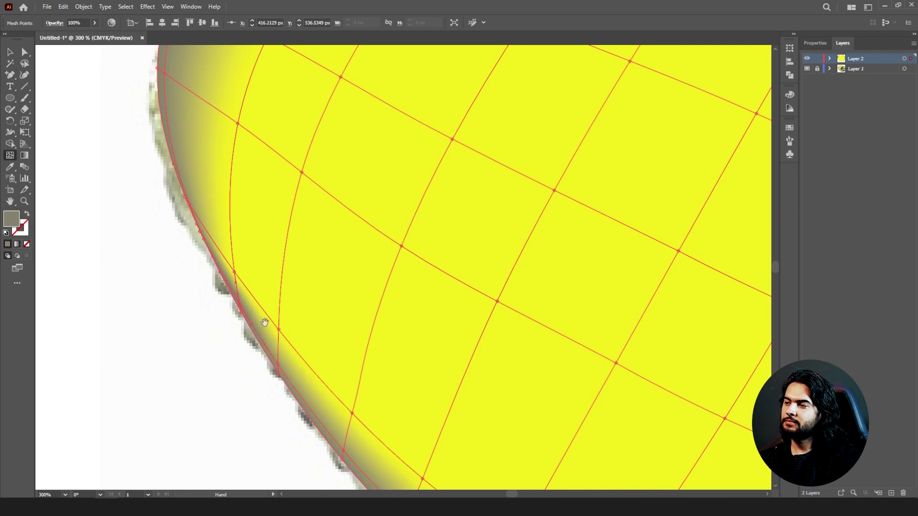
left_click_drag(265, 323, 160, 135)
left_click_drag(248, 236, 138, 110)
left_click_drag(409, 273, 155, 171)
left_click_drag(318, 197, 185, 286)
left_click(337, 311)
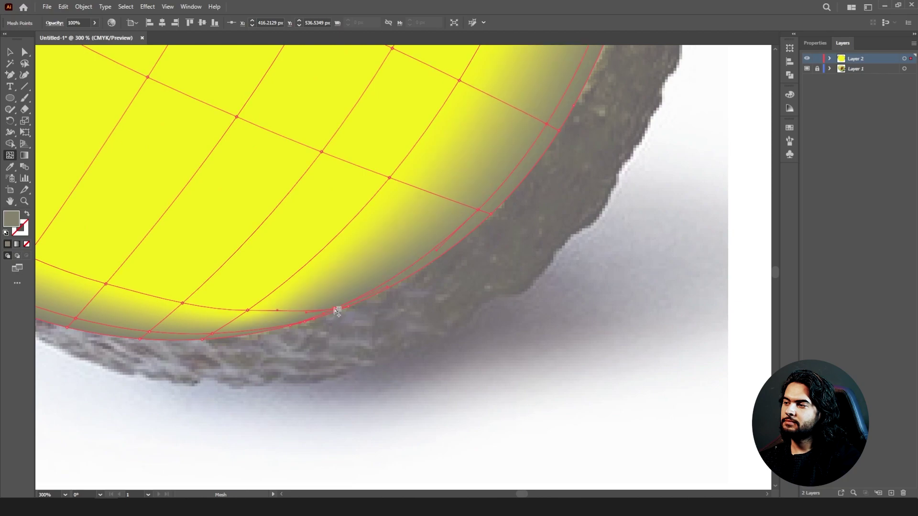
Try to recolor the inner-ring mesh points along the avocado's right edge with the yellow sampled from the mesh
left_click_drag(459, 178, 348, 356)
left_click_drag(472, 205, 442, 322)
left_click_drag(481, 160, 472, 287)
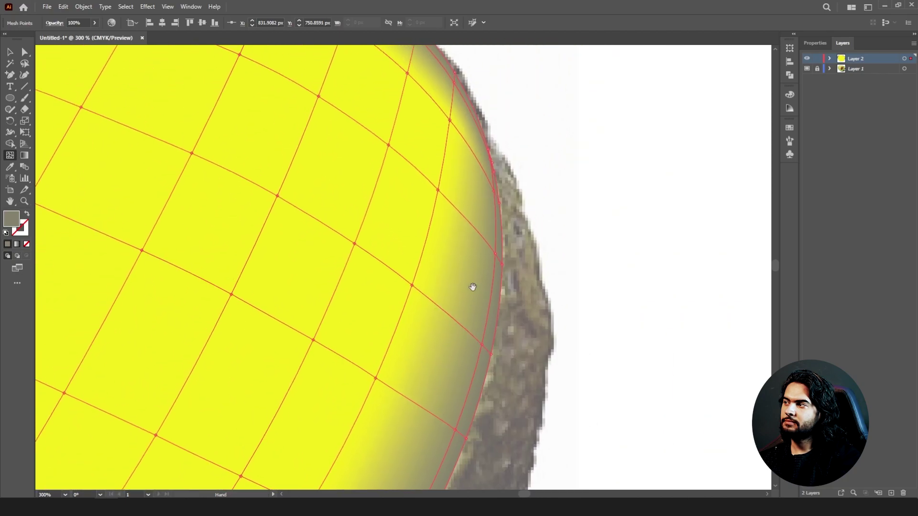
left_click_drag(475, 227, 475, 245)
key("a")
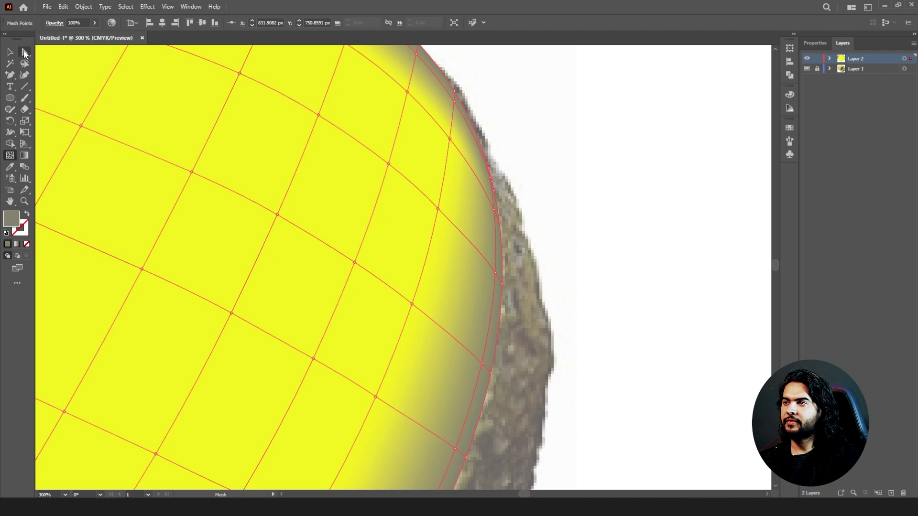
left_click(495, 276)
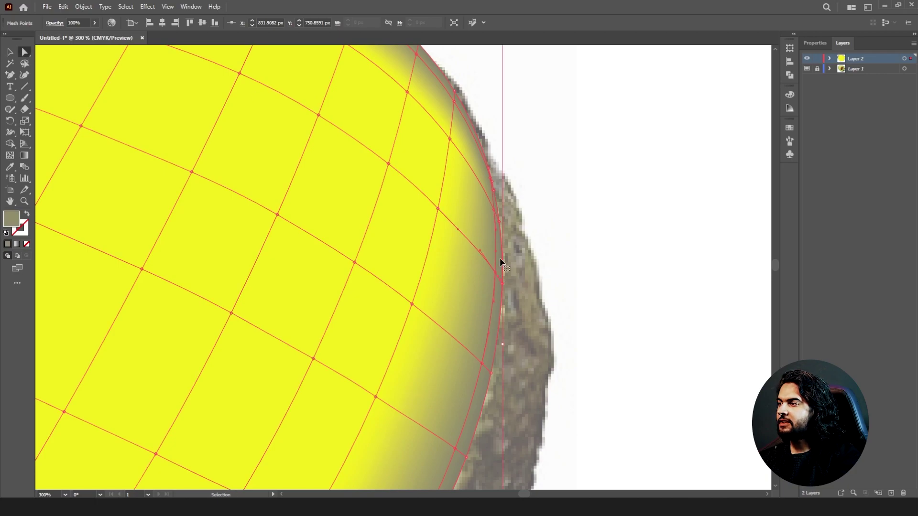
left_click(494, 208)
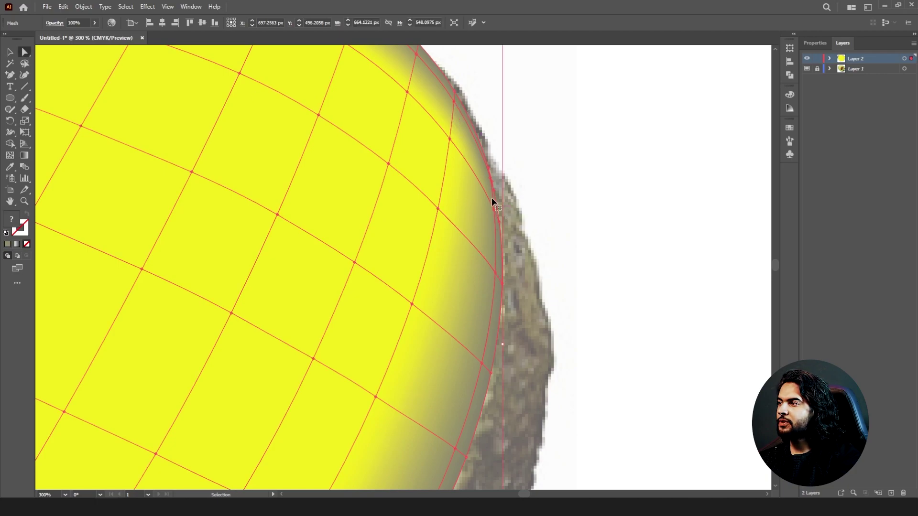
scroll(503, 176, "up", 3)
scroll(503, 176, "down", 2)
left_click_drag(467, 132, 543, 320)
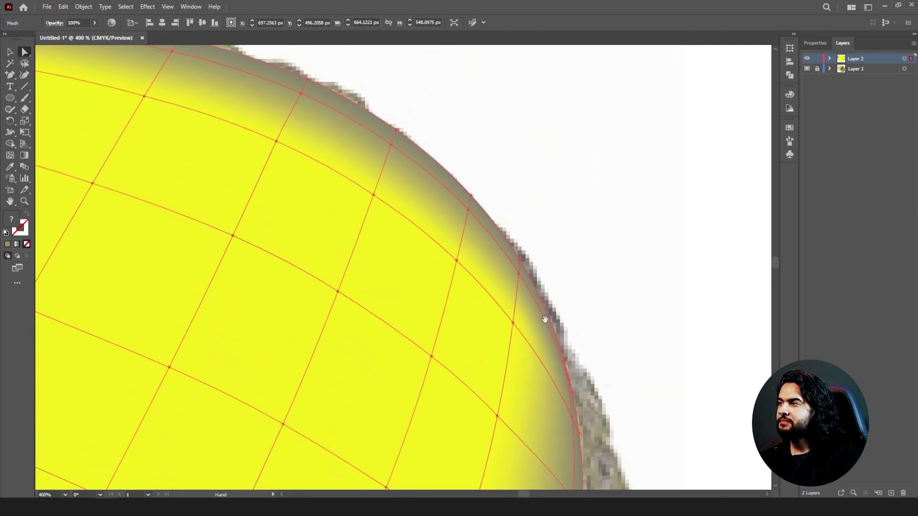
left_click_drag(391, 202, 372, 100)
left_click(593, 248)
left_click(552, 316, "ctrl")
scroll(438, 117, "down", 3)
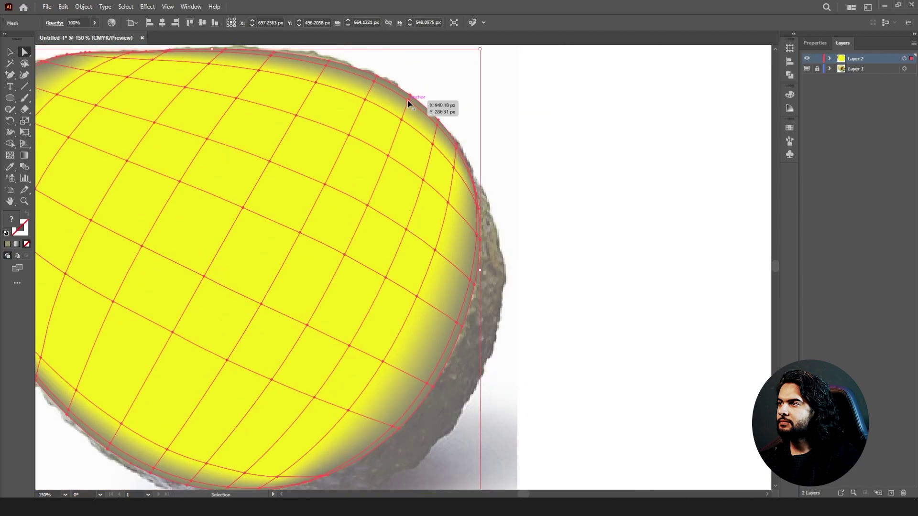
key("i")
left_click(179, 122)
key("ctrl+z")
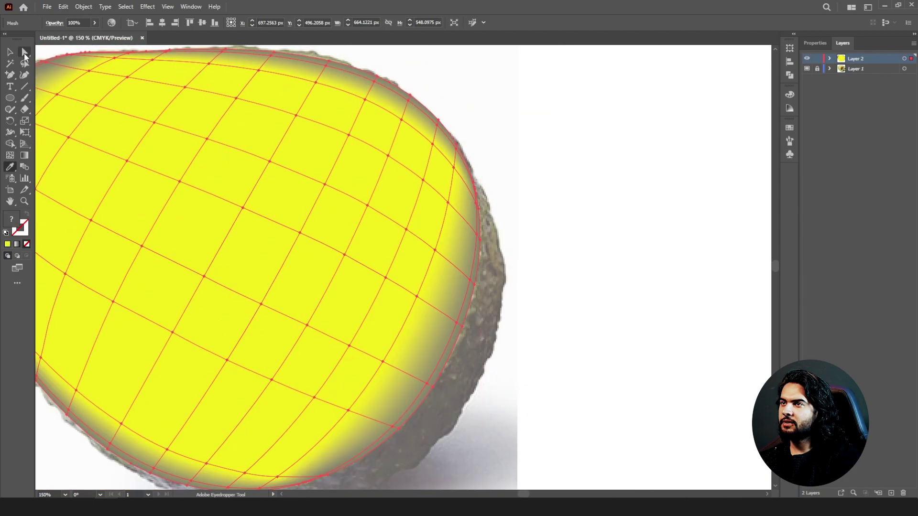
Select the inner-ring mesh points along the avocado's lower-left edge and color them with the yellow sampled from the mesh
left_click(25, 54)
left_click_drag(173, 332, 276, 279)
left_click(276, 279)
key("i")
left_click(226, 195)
key("ctrl+z")
left_click_drag(193, 409, 228, 404)
scroll(239, 399, "up", 3)
left_click(139, 274, "ctrl")
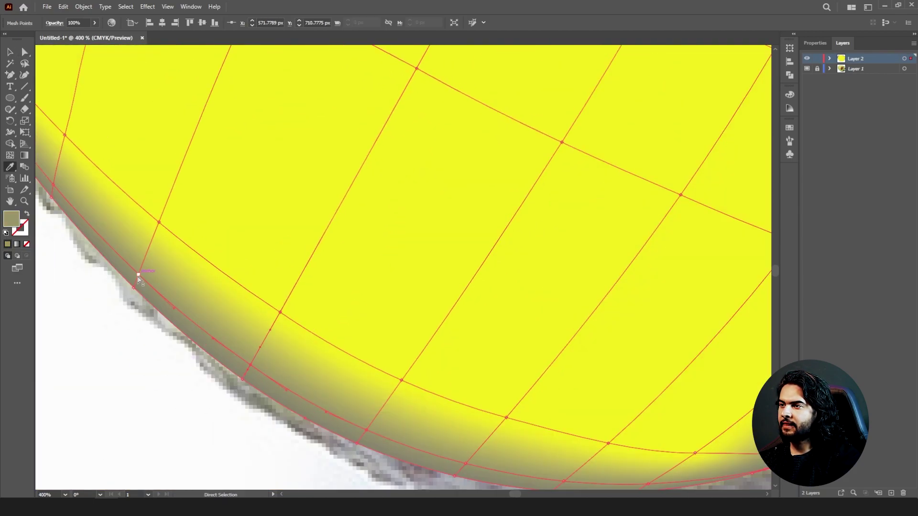
left_click(178, 209)
key("ctrl+z")
scroll(193, 217, "down", 1)
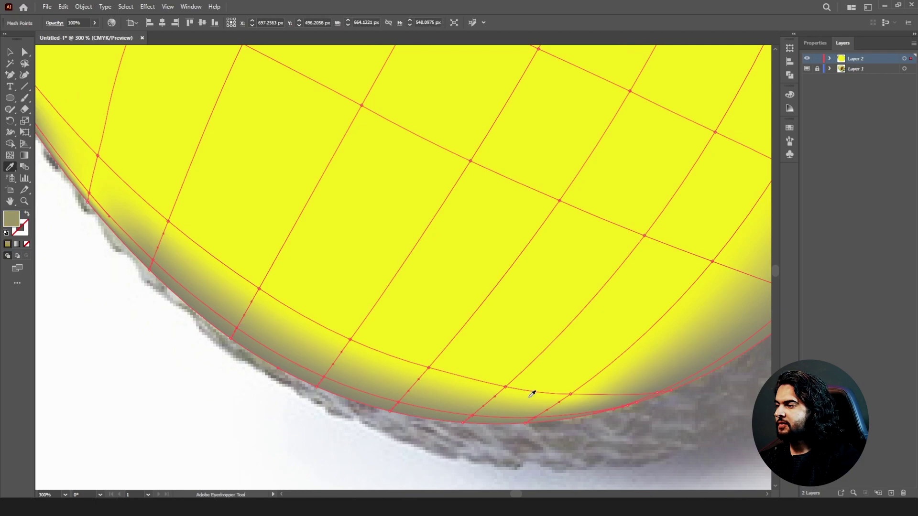
left_click(486, 338)
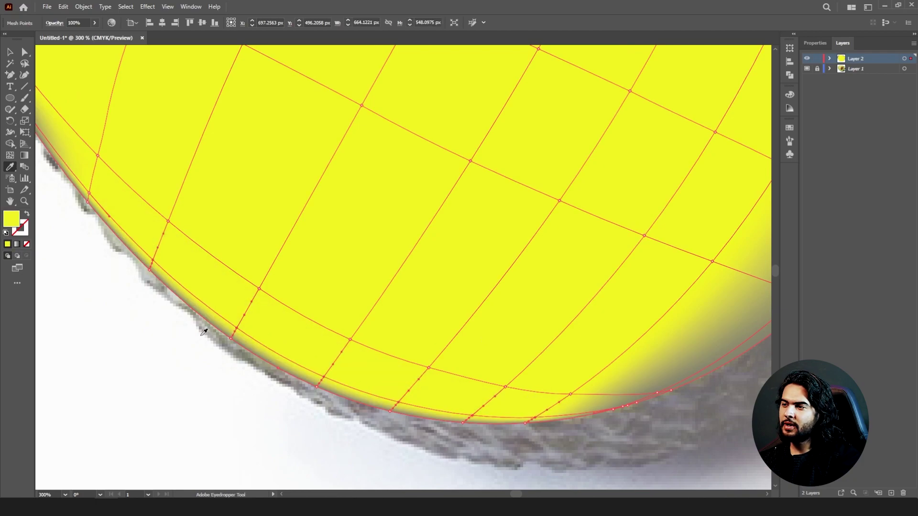
Color the inner-ring mesh points farther up the avocado's left side with the sampled yellow
scroll(165, 287, "up", 3)
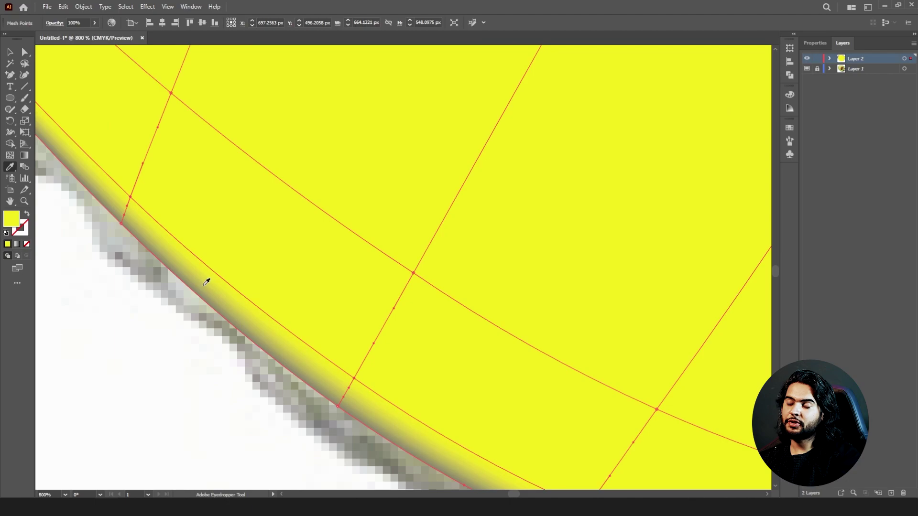
scroll(207, 282, "down", 4, "alt")
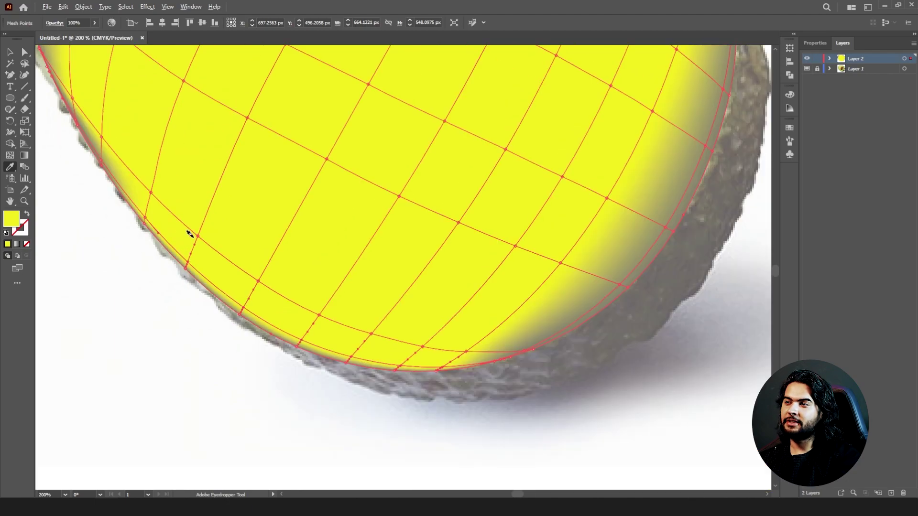
scroll(267, 318, "up", 2, "alt")
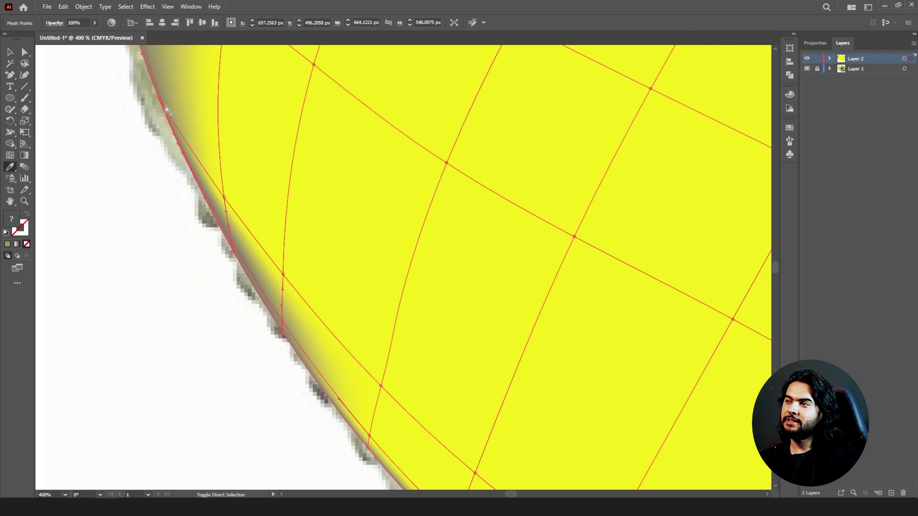
left_click(271, 116)
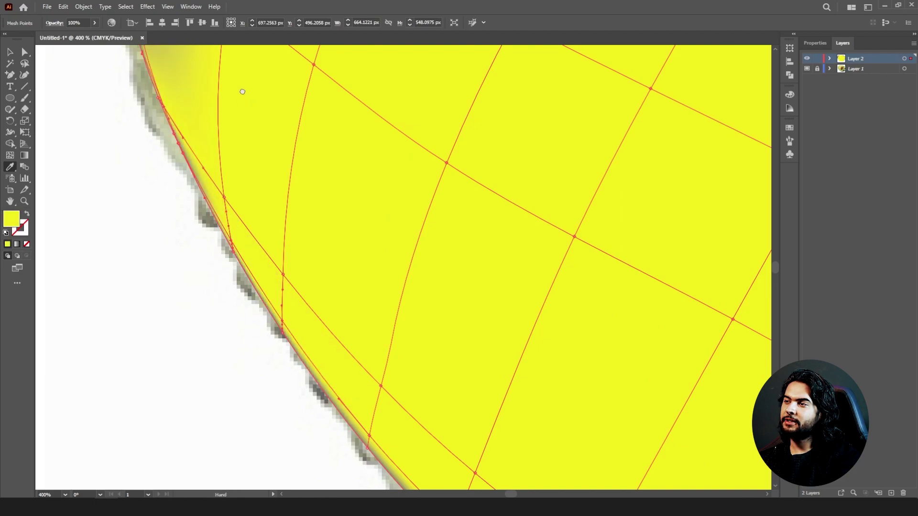
Color the inner-ring mesh points around the avocado's upper-left curve with the sampled yellow
mouse_move(242, 91)
left_mouse_down()
mouse_move(271, 183)
mouse_move(262, 246)
left_mouse_up()
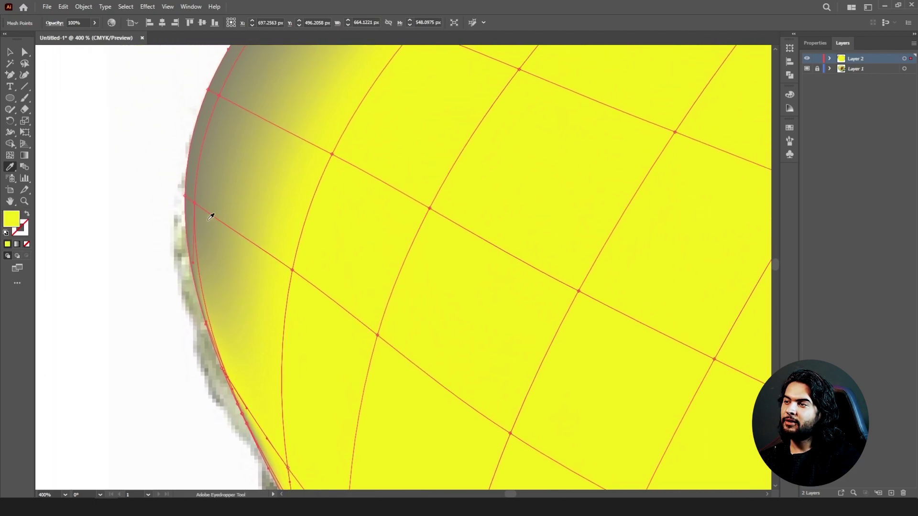
left_click(195, 203)
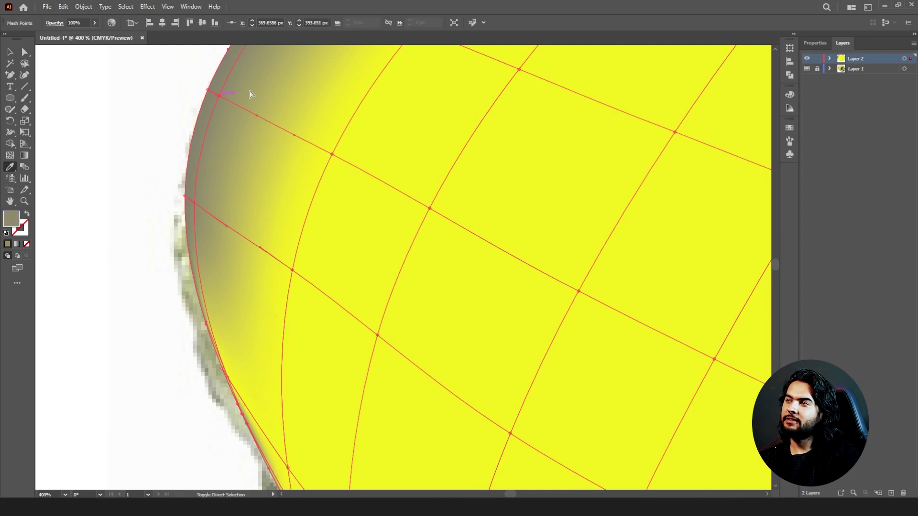
left_click(290, 78)
left_click_drag(297, 73, 248, 172)
left_click(382, 241)
left_click_drag(343, 130, 296, 294)
left_click(202, 242, "ctrl")
left_click(507, 182)
Select the inner-ring mesh points along the avocado's top and upper-right edges and color them with the sampled yellow
left_click_drag(593, 124, 115, 248)
left_click(486, 241, "ctrl+shift")
left_click(635, 269, "ctrl+shift")
left_click(559, 308)
left_click_drag(529, 303, 200, 176)
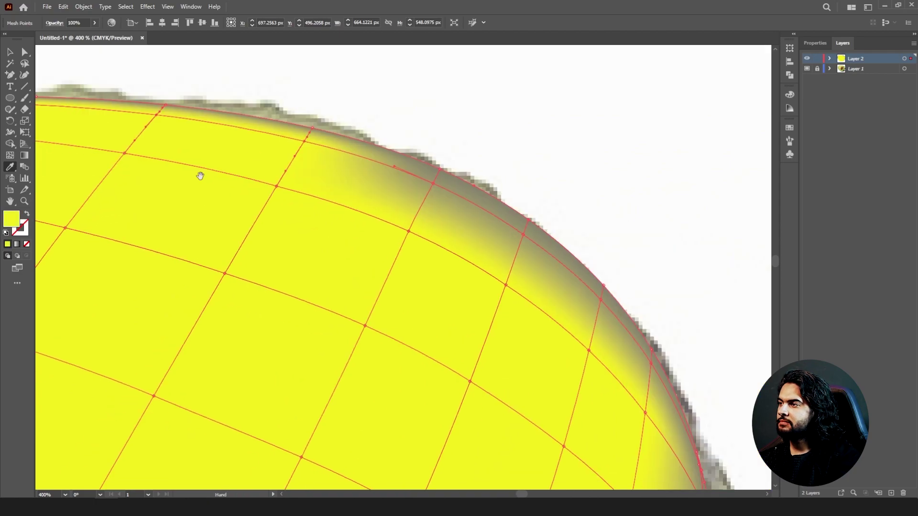
left_click(433, 183, "ctrl")
left_click(523, 234, "ctrl+shift")
left_click(601, 300, "ctrl+shift")
left_click(554, 330)
Recolor the inner-ring mesh points down the avocado's right edge with the sampled yellow
left_click_drag(591, 354, 469, 229)
left_click(530, 238, "ctrl")
left_click_drag(560, 449, 484, 183)
left_click(491, 321, "ctrl")
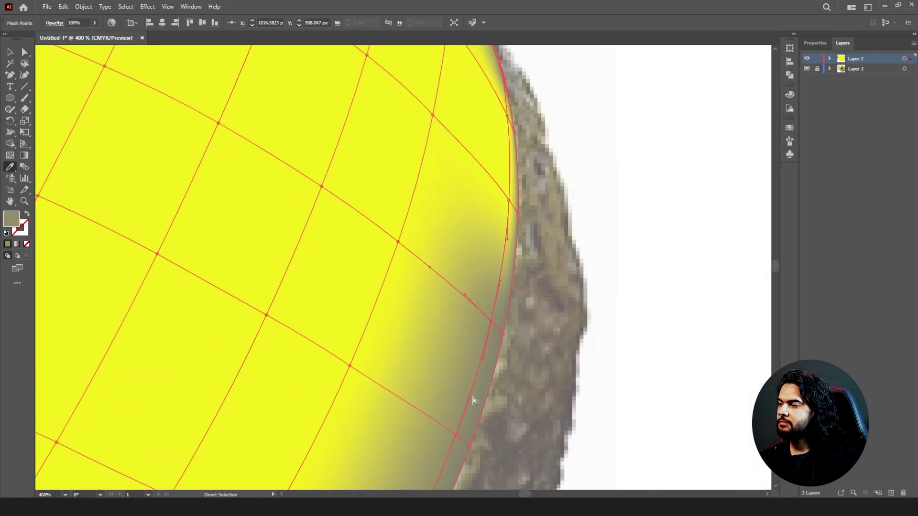
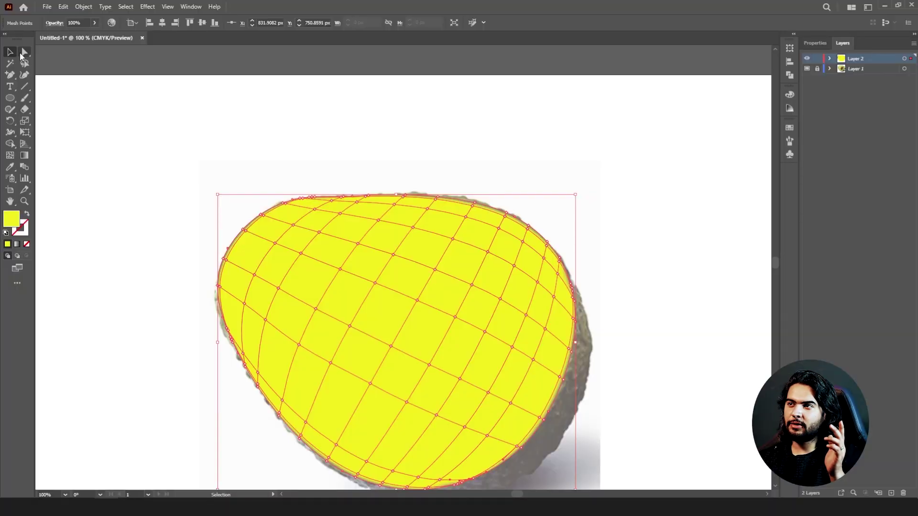
Color one mesh point just below the avocado's upper edge with the white sampled from the photo background
left_click(23, 53)
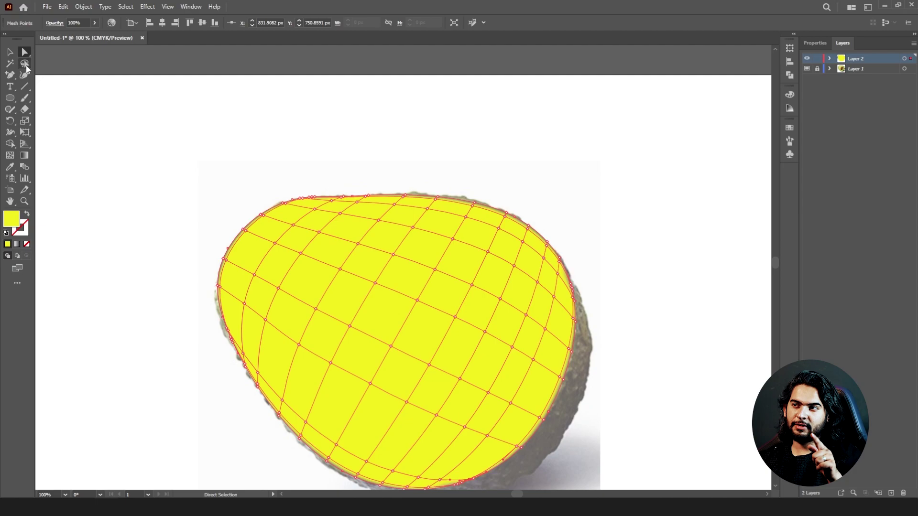
left_click(9, 171)
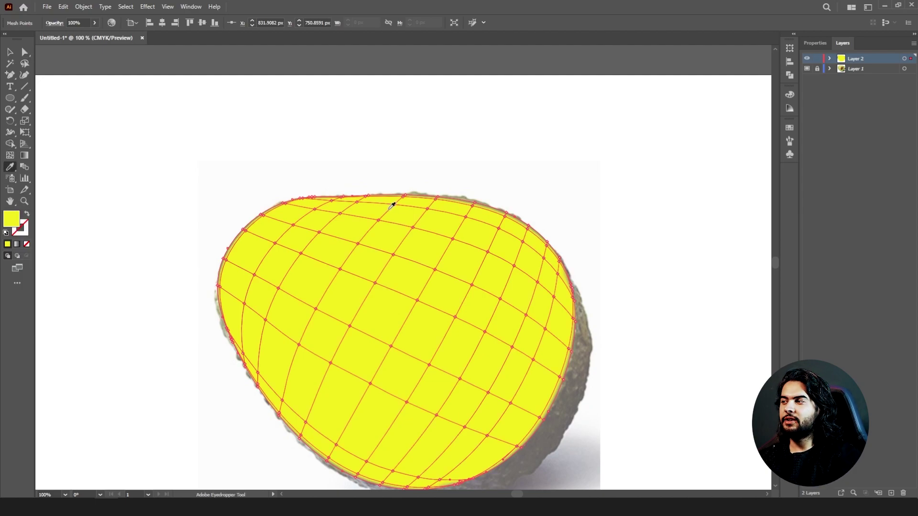
scroll(395, 197, "up", 5, "alt")
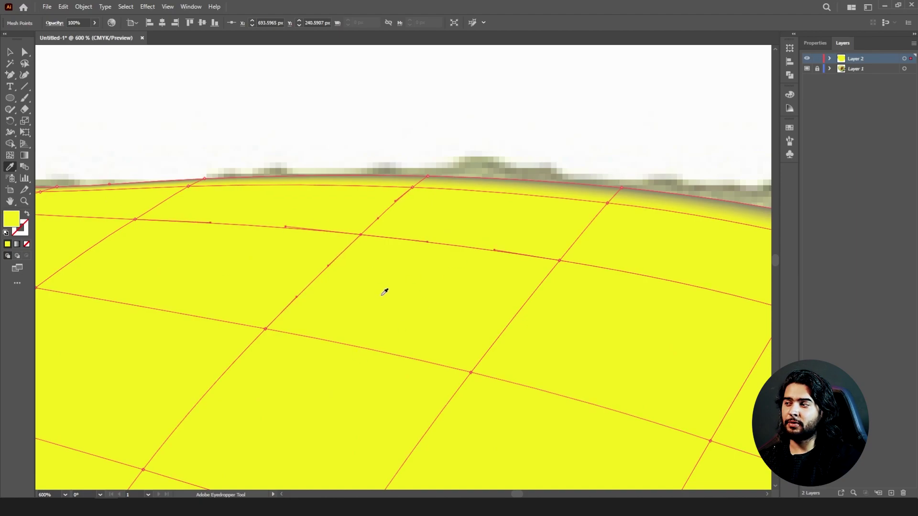
key("ctrl")
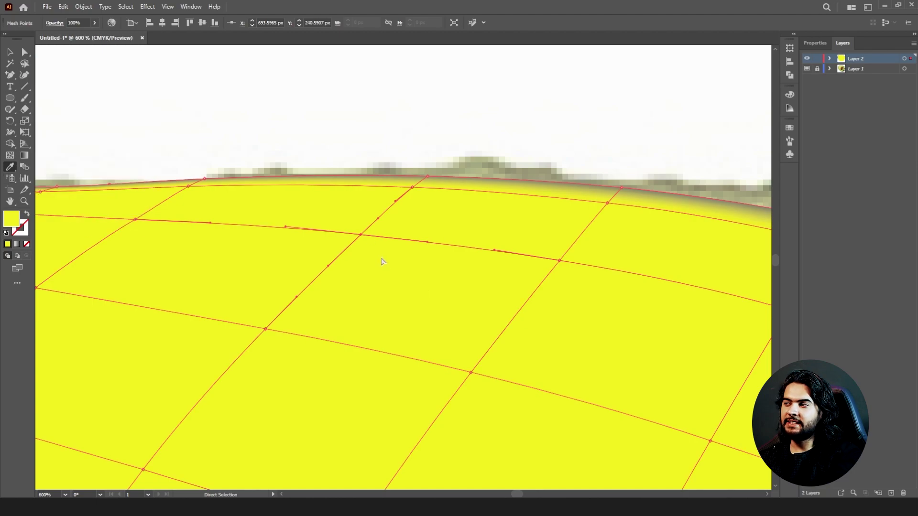
left_click(560, 261)
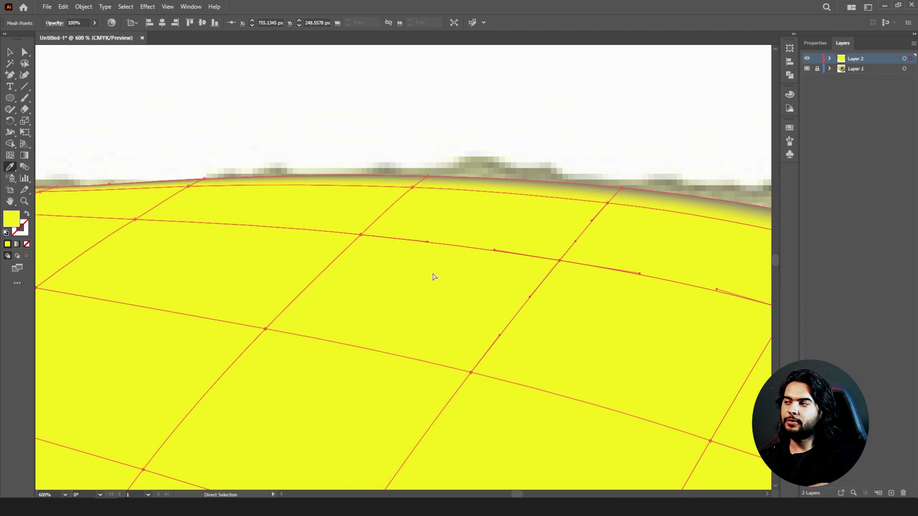
left_click(407, 153)
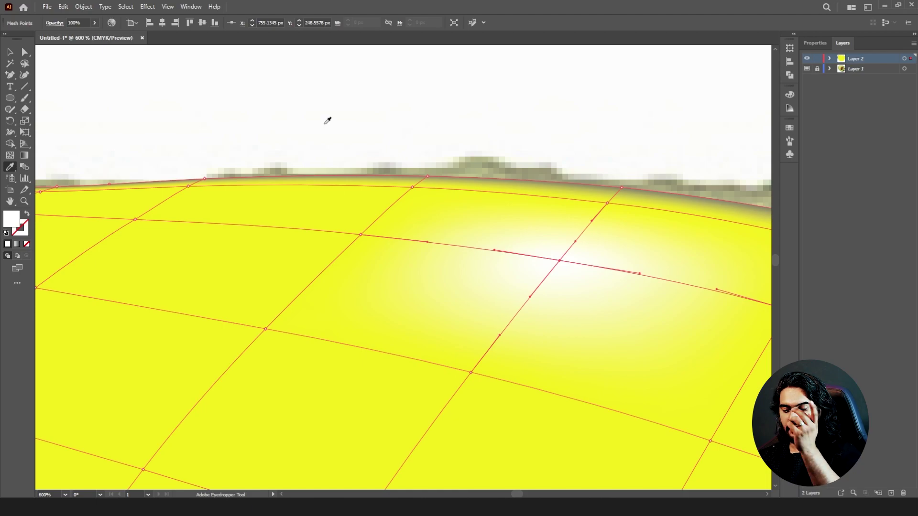
Switch Layer 2 to outline, select the next ring of mesh points inside the yellow ring, and color them with light green sampled from the photo
left_click(807, 59, "ctrl")
scroll(369, 249, "down", 2)
left_click(365, 242, "ctrl")
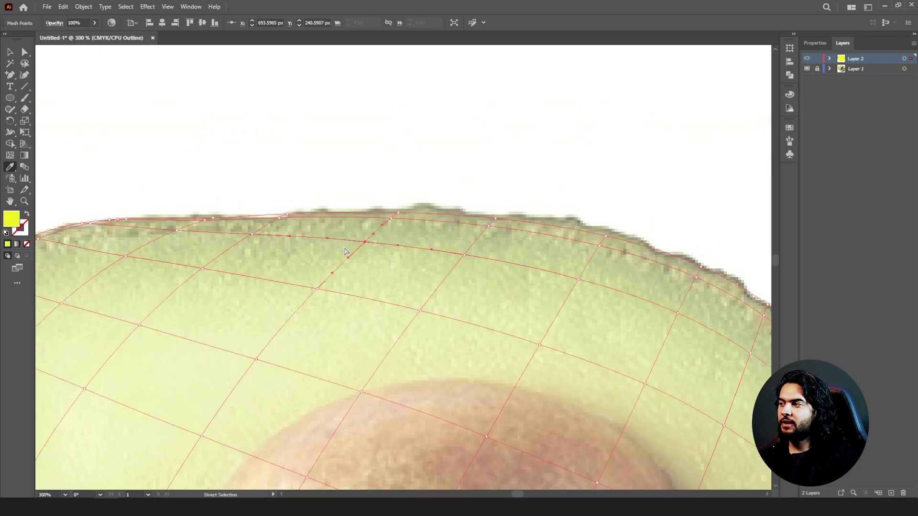
left_click(464, 255, "ctrl+shift")
left_click(578, 279, "ctrl+shift")
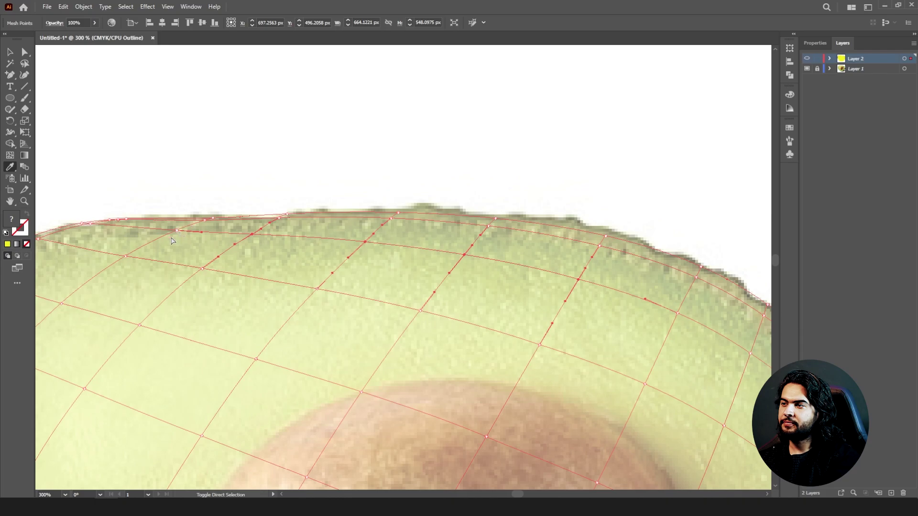
left_click_drag(127, 288, 317, 174)
scroll(319, 300, "down", 6)
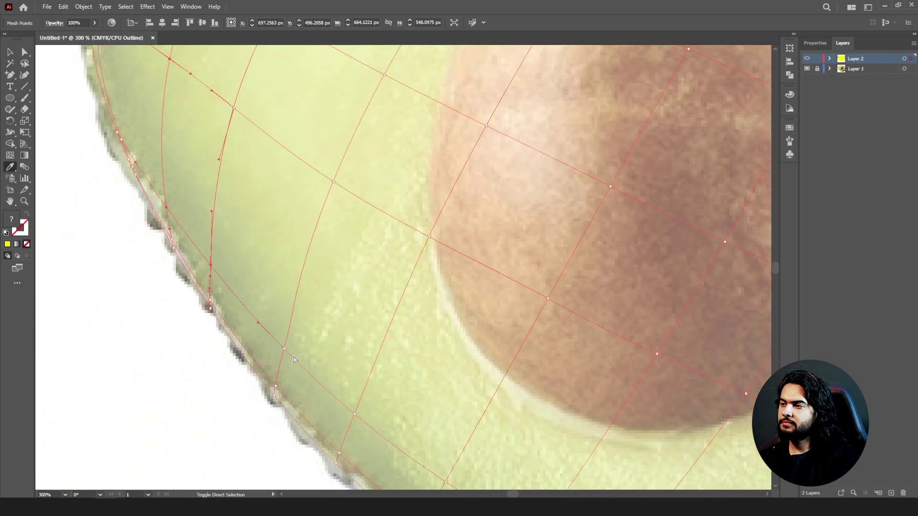
scroll(319, 300, "right", 5)
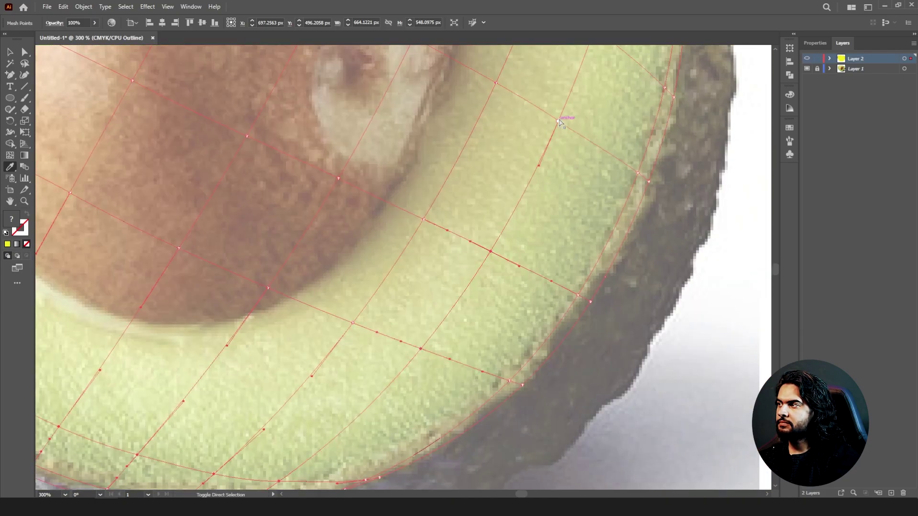
scroll(578, 177, "up", 4)
scroll(578, 177, "up", 5)
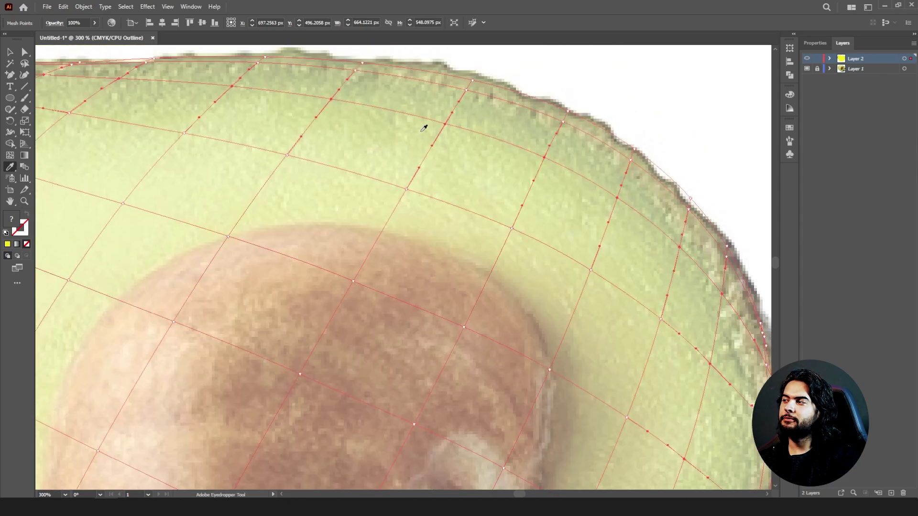
left_click(447, 122)
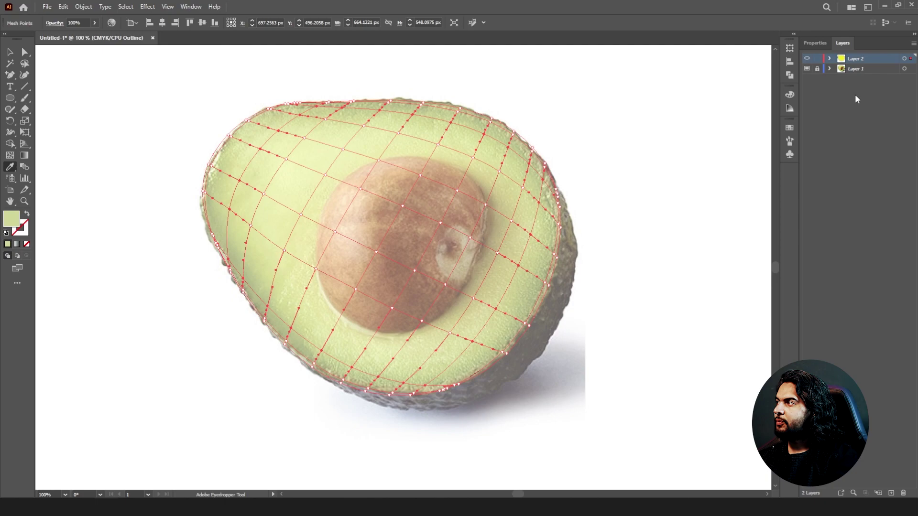
Check the recolored mesh in preview at 100% zoom, then return Layer 2 to outline display
key("ctrl+1")
left_click(808, 59, "ctrl")
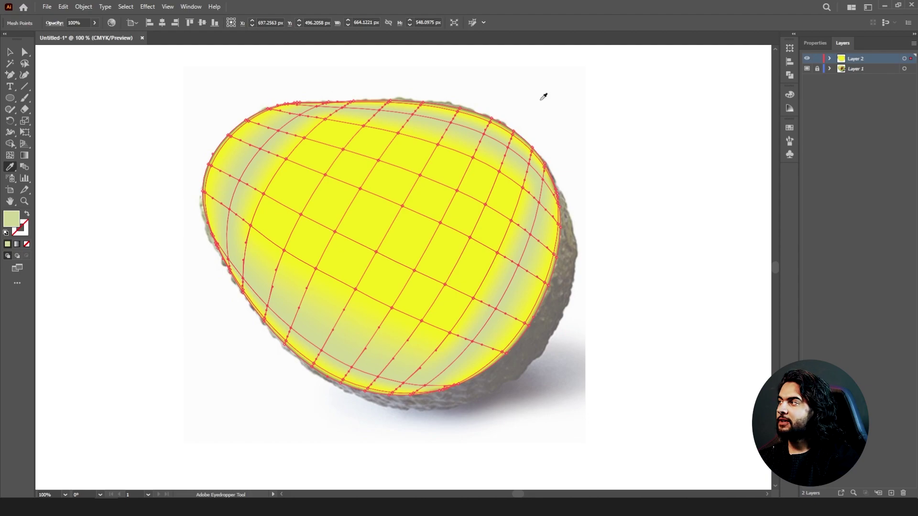
left_click(808, 59, "ctrl")
Recolor the mesh points just inside the avocado's upper-right edge with tones sampled from the photo
scroll(505, 97, "up", 4)
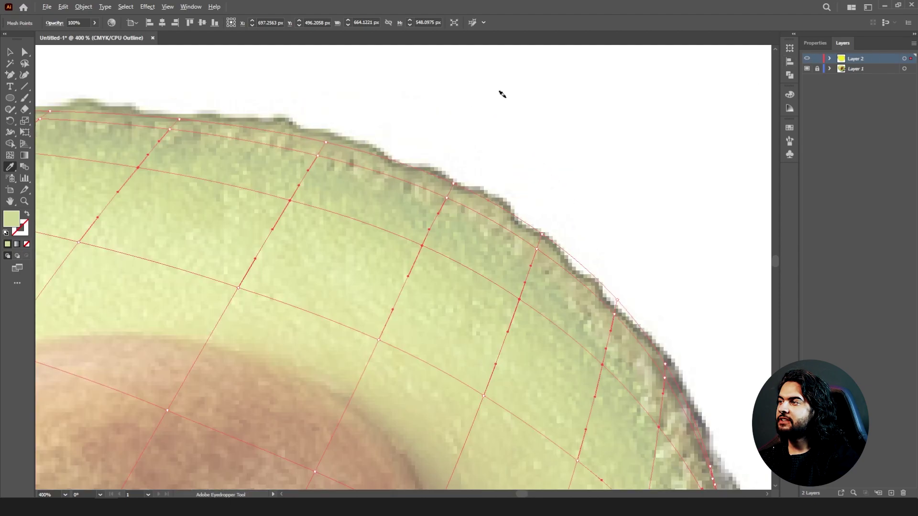
left_click(317, 156, "ctrl")
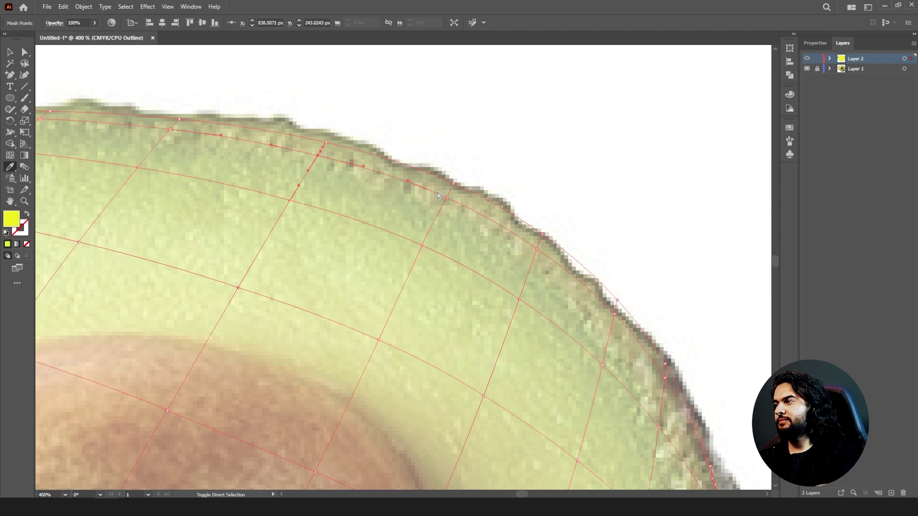
left_click(447, 198, "ctrl+shift")
left_click(538, 250, "ctrl+shift")
left_click(614, 314, "ctrl+shift")
left_click(665, 379, "ctrl+shift")
left_click_drag(664, 381, 502, 151)
left_click(551, 252, "ctrl+shift")
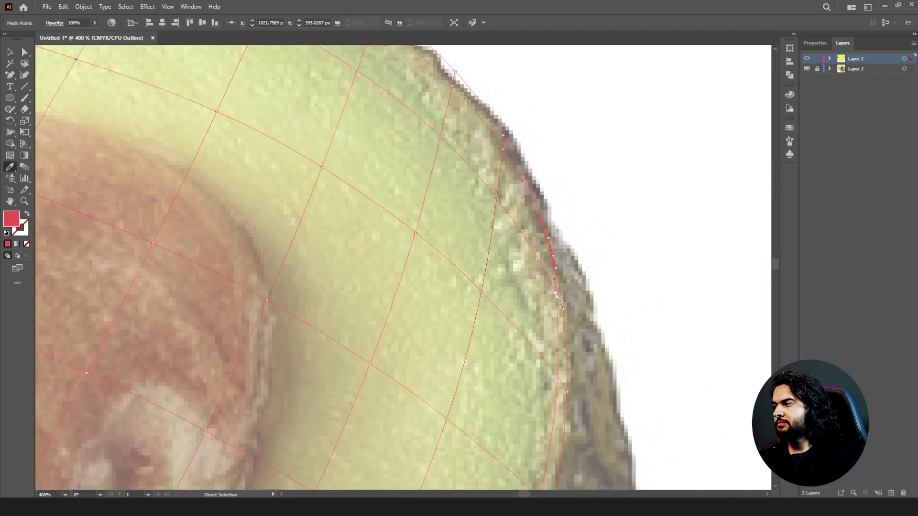
Recolor the mesh points down the avocado's right edge beside the dark rind with a sampled tan tone
left_click(558, 378, "ctrl+shift")
left_click_drag(557, 378, 581, 126)
left_click(563, 250, "ctrl+shift")
left_click_drag(563, 250, 572, 311)
left_click(589, 103, "ctrl+shift")
left_click_drag(537, 422, 593, 212)
left_click(593, 213, "ctrl+shift")
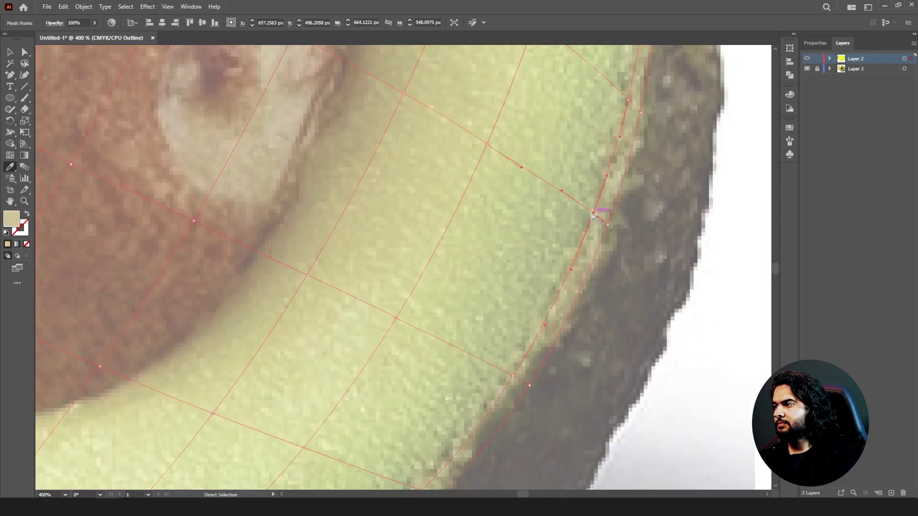
Recolor the mesh points along the avocado's bottom edge with a grayish green sampled from the photo
left_click_drag(449, 437, 671, 138)
left_click(645, 190, "ctrl+shift")
left_click(453, 323, "ctrl+shift")
left_click(368, 350, "ctrl+shift")
left_click(290, 356, "ctrl+shift")
left_click(205, 354, "ctrl+shift")
left_click_drag(112, 337, 590, 397)
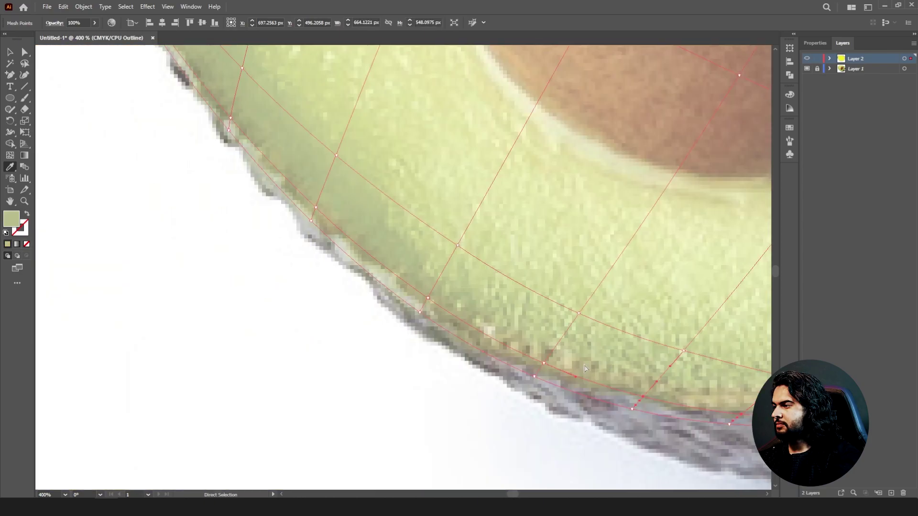
Select the mesh points along the avocado's lower-left edge and color them with the grayish green sampled beside them
left_click(424, 307, "ctrl+shift")
left_click(318, 201, "ctrl+shift")
left_click_drag(230, 116, 346, 458)
left_click(261, 333, "ctrl+shift")
left_click(210, 252, "ctrl+shift")
left_click(215, 229)
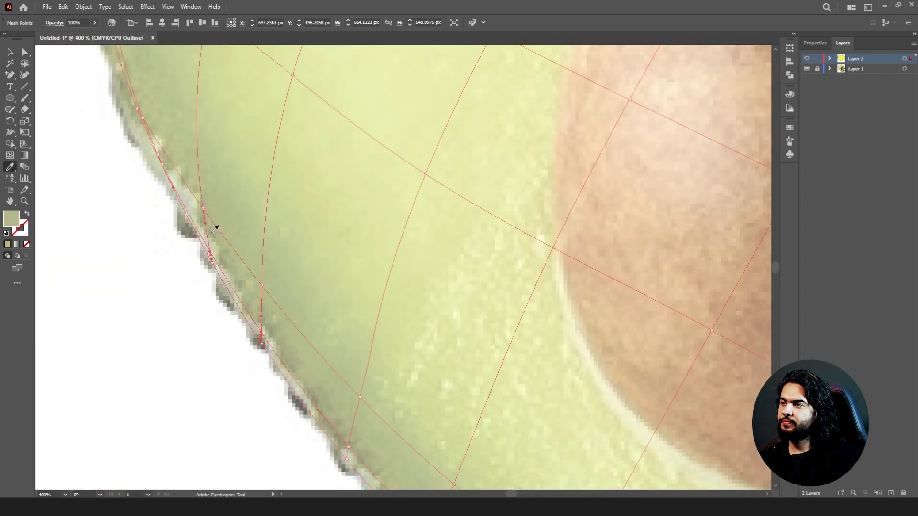
Recolor the mesh points around the avocado's narrow left end and upper-left edge with green sampled from the flesh
left_click_drag(206, 129, 316, 471)
left_click(224, 279, "ctrl")
left_click_drag(258, 167, 207, 330)
left_click(276, 218, "ctrl")
left_click(434, 108, "ctrl+shift")
left_click(348, 155, "ctrl+shift")
left_click_drag(478, 103, 296, 235)
left_click(321, 218, "ctrl+shift")
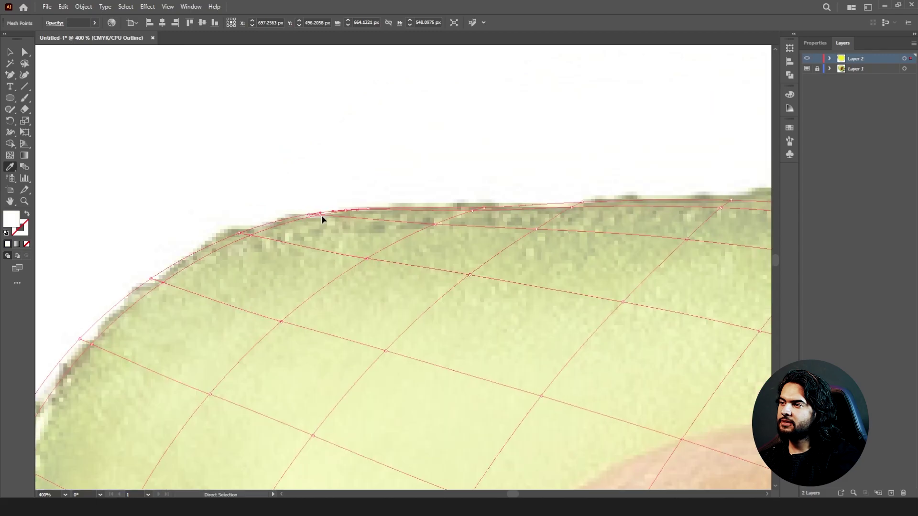
left_click(330, 219)
Select the mesh points along the avocado's upper edge and color them with light green sampled from the flesh below
left_click_drag(468, 213, 445, 215)
left_click(550, 215, "ctrl")
left_click_drag(708, 215, 207, 199)
left_click(329, 210, "ctrl")
left_click(477, 236, "ctrl+shift")
left_click(488, 250)
scroll(569, 271, "down", 4)
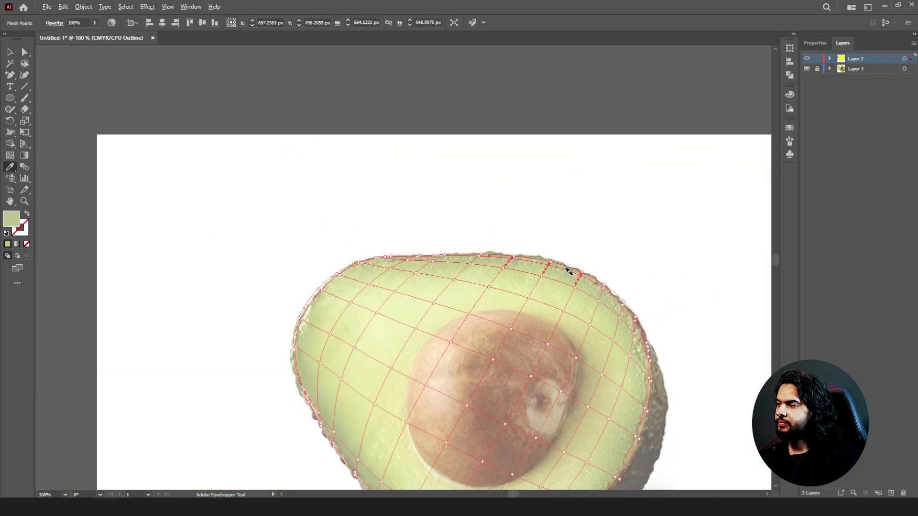
Check the mesh in preview and recolor the stray point on the avocado's left edge with sampled light green
key("ctrl+y")
scroll(260, 301, "up", 5)
left_click(290, 259, "ctrl")
left_click(338, 192)
scroll(338, 192, "down", 4)
scroll(528, 231, "down", 3)
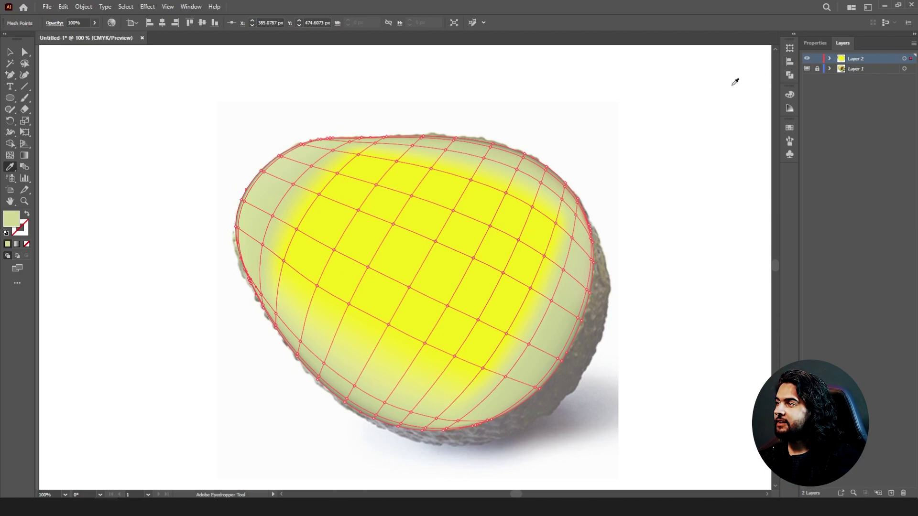
In outline display, select the next ring of mesh points inward and color it with light green sampled from the flesh
key("ctrl+y")
left_click(358, 155, "ctrl")
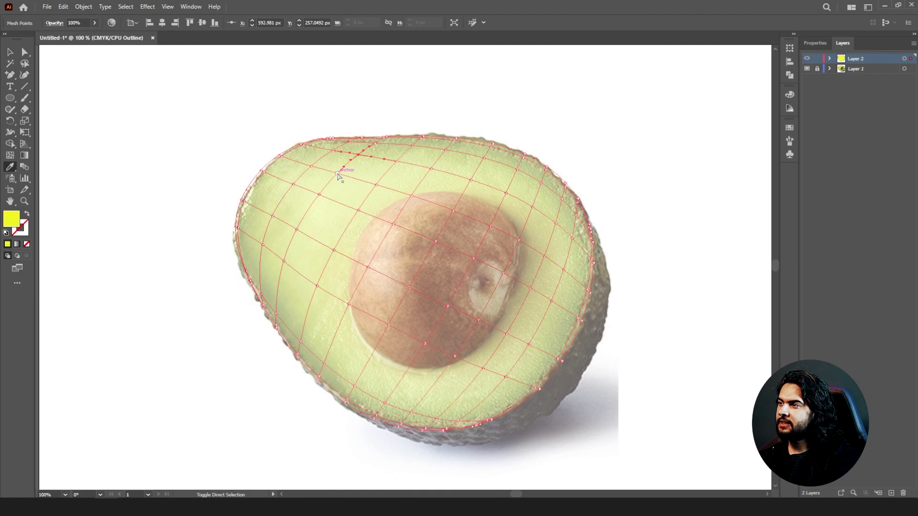
left_click(337, 173, "ctrl+shift")
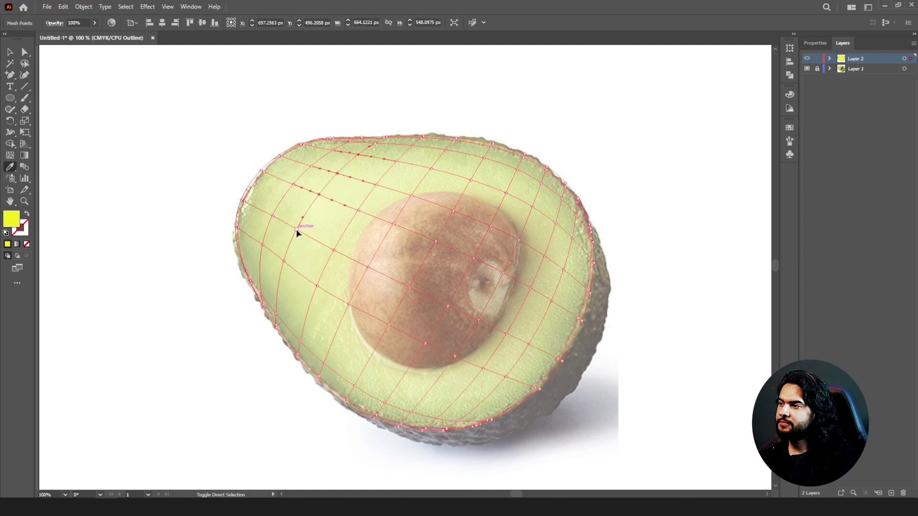
left_click(318, 287)
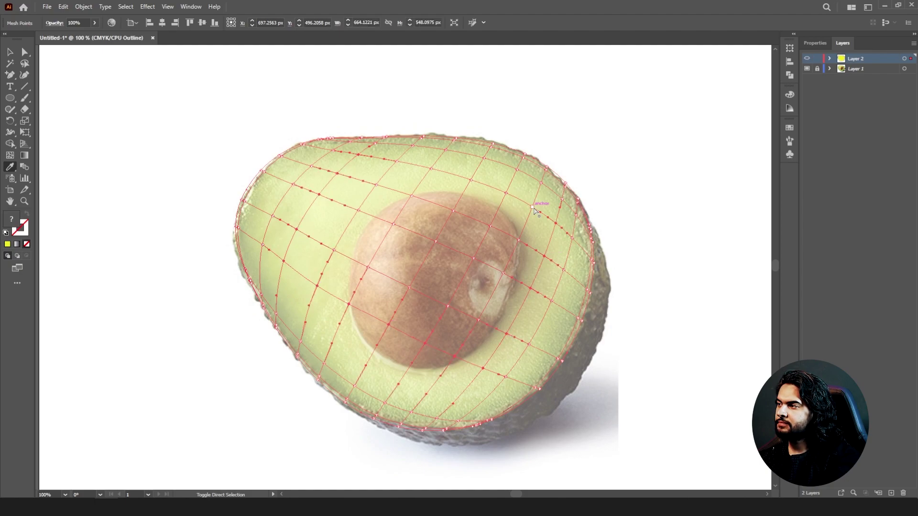
left_click(356, 163)
Select the ring of mesh points around the seed, color it with sampled pale yellow-green, and check Layer 2 in preview
left_click(377, 185, "ctrl")
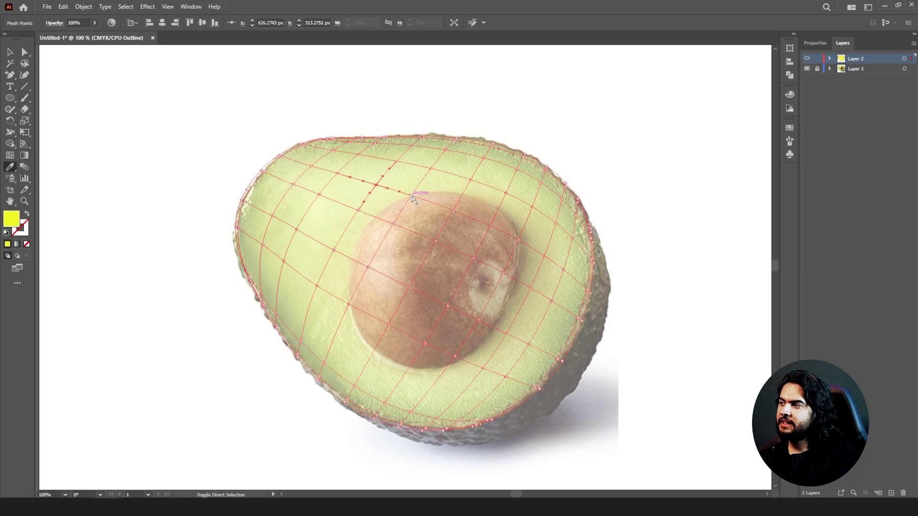
left_click(412, 195, "ctrl+shift")
left_click(453, 210, "ctrl+shift")
left_click(491, 226, "ctrl+shift")
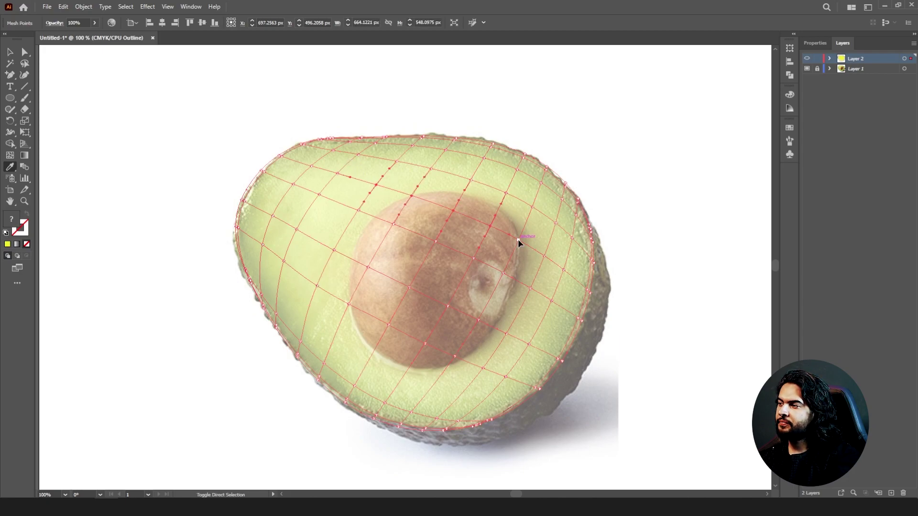
left_click(349, 305, "ctrl+shift")
left_click(317, 286, "ctrl+shift")
left_click(335, 250, "ctrl+shift")
left_click(359, 210, "ctrl+shift")
left_click(360, 207)
left_click(807, 59, "ctrl")
left_click(807, 60, "ctrl")
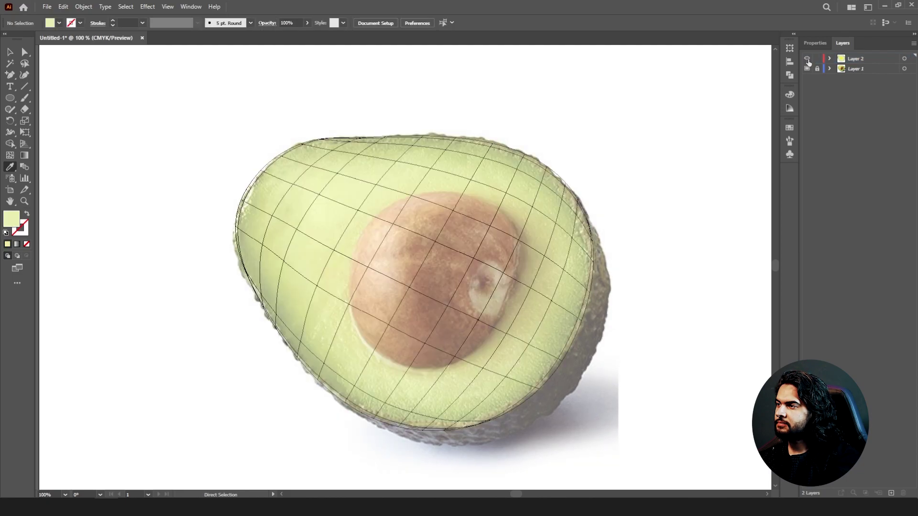
Recolor individual mesh points at the seed's left, right and upper edges with flesh tones sampled nearby
left_click(398, 217, "ctrl")
left_click(399, 220, "ctrl")
left_click(367, 268, "ctrl")
left_click(366, 233)
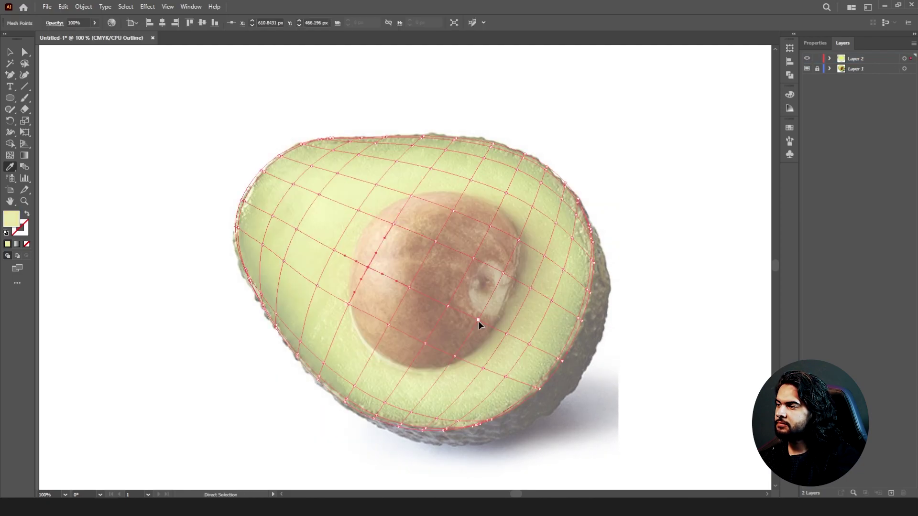
left_click(479, 320, "ctrl")
left_click(503, 273, "ctrl")
left_click(453, 210, "ctrl")
left_click(452, 190)
Recolor the mesh points at the seed's upper-left edge with flesh tones sampled beside them, and check Layer 2 in preview
left_click(412, 196, "ctrl")
left_click(410, 193)
left_click(393, 224, "ctrl")
left_click(385, 208)
left_click(435, 241, "ctrl")
left_click(808, 59, "ctrl")
left_click(807, 59, "ctrl")
Color the remaining yellow mesh points in the seed's center with tan sampled near its lower-right edge, and check the preview
left_click(409, 288, "ctrl")
left_click(479, 321, "ctrl")
left_click(720, 97, "ctrl")
left_click(409, 288, "ctrl")
left_click(447, 306, "ctrl+shift")
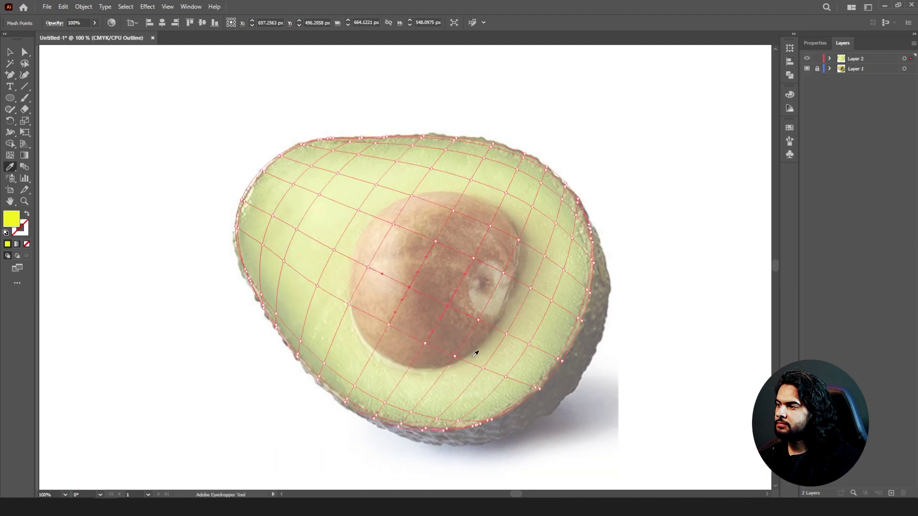
left_click(473, 358)
left_click(679, 167, "ctrl")
left_click(807, 59, "ctrl")
left_click(807, 59, "ctrl")
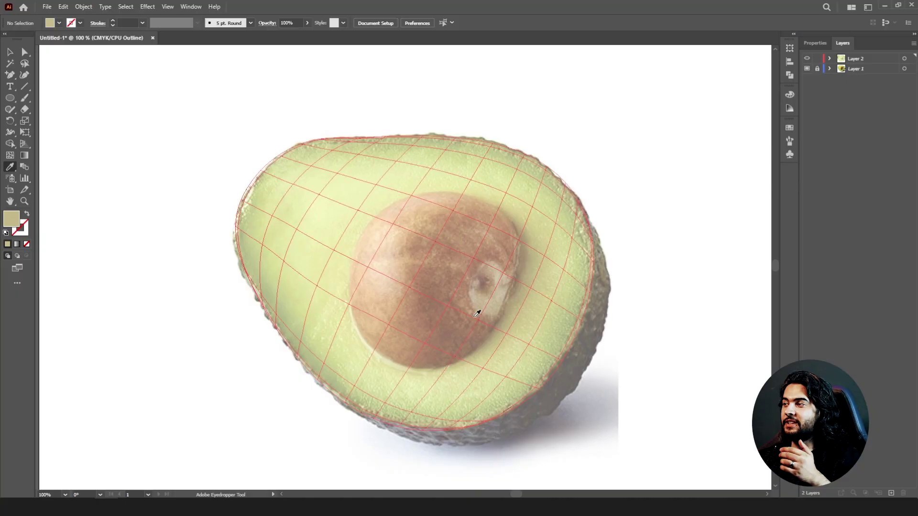
Hide Layer 2, add a new layer, and draw an ellipse about 284 by 317 px over the seed
left_click(808, 58)
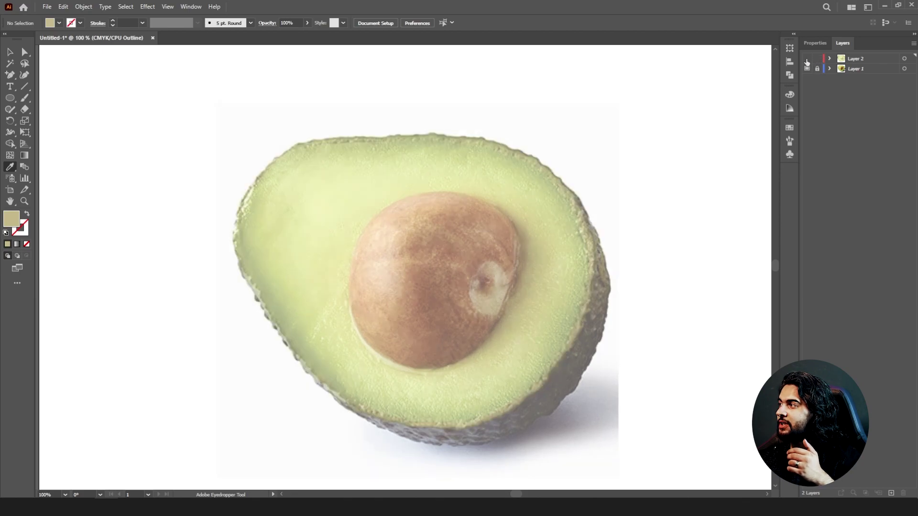
key("ctrl+l")
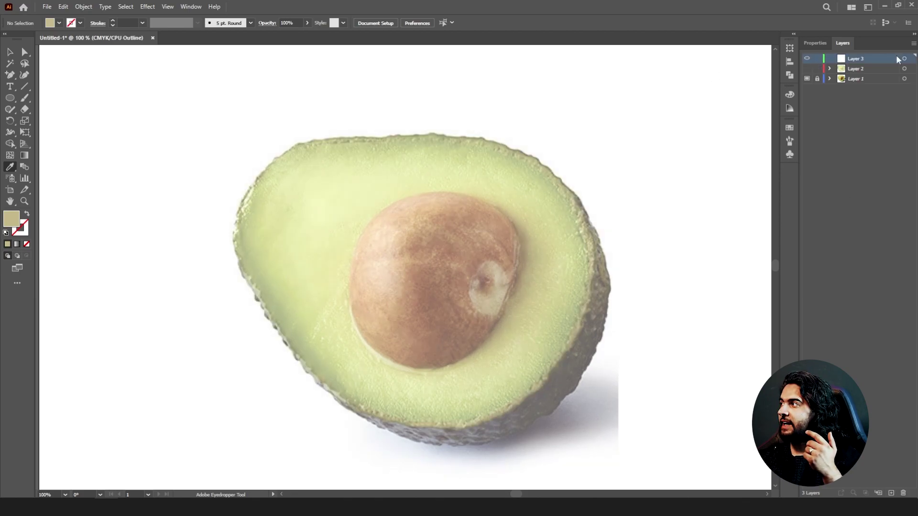
key("l")
left_click_drag(440, 273, 516, 359)
Reshape the ellipse by moving its anchor points and handles until it follows the seed's outline
left_click(10, 75)
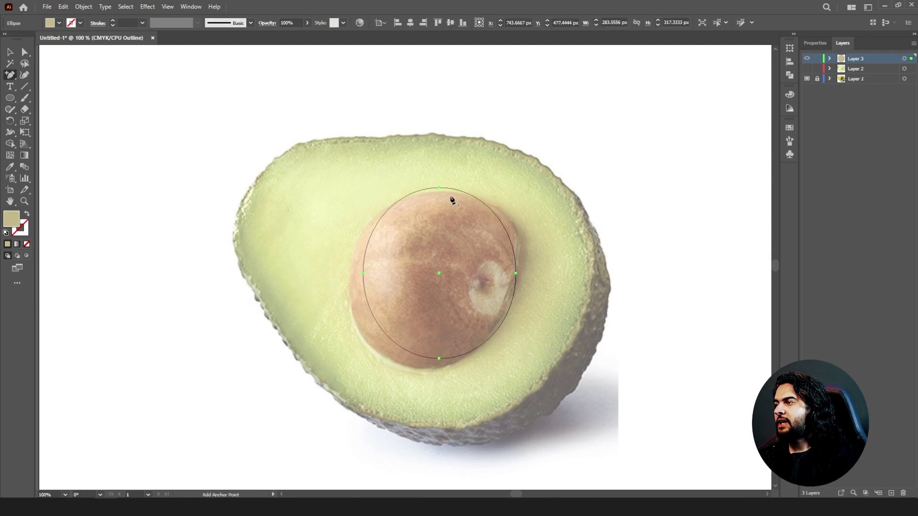
left_click_drag(439, 188, 439, 191)
left_click(438, 364)
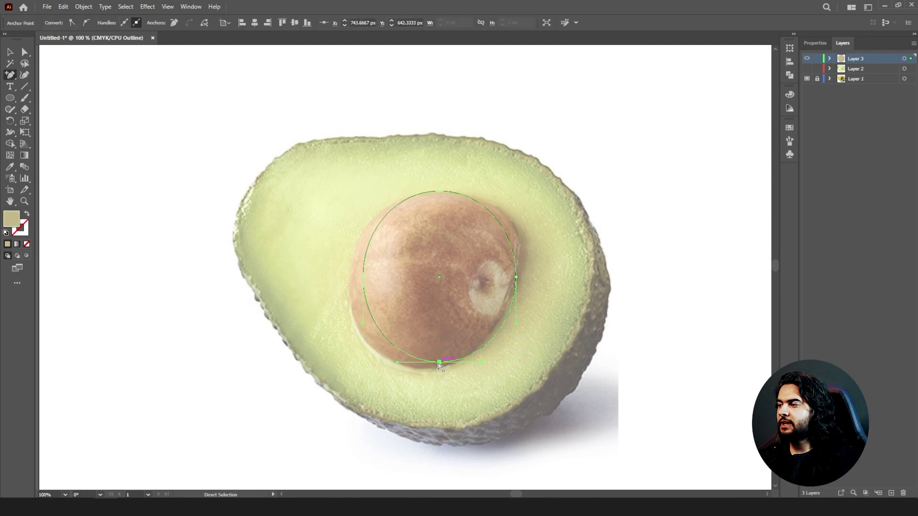
left_click_drag(439, 363, 422, 368)
left_click_drag(364, 276, 351, 274)
left_click_drag(379, 367, 375, 362)
left_click_drag(516, 277, 515, 277)
left_click_drag(516, 228, 529, 214)
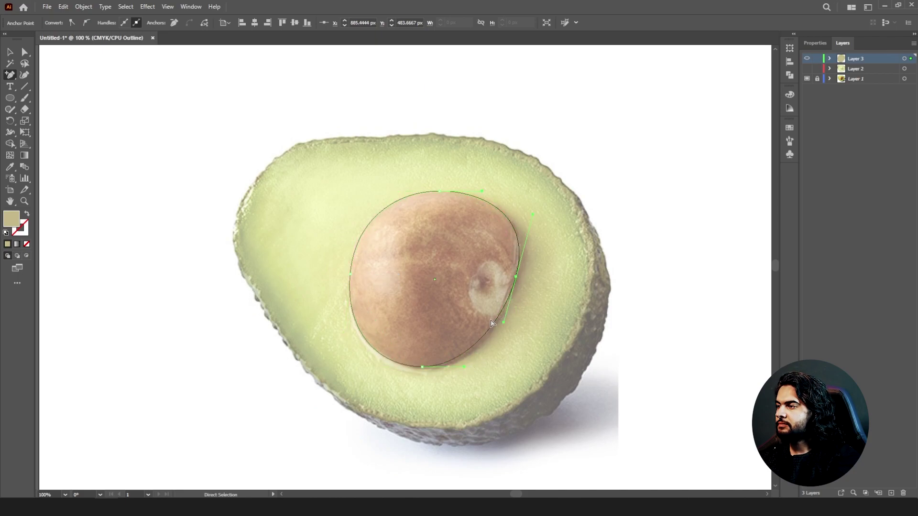
left_click_drag(505, 324, 504, 328)
left_click(421, 368, "ctrl")
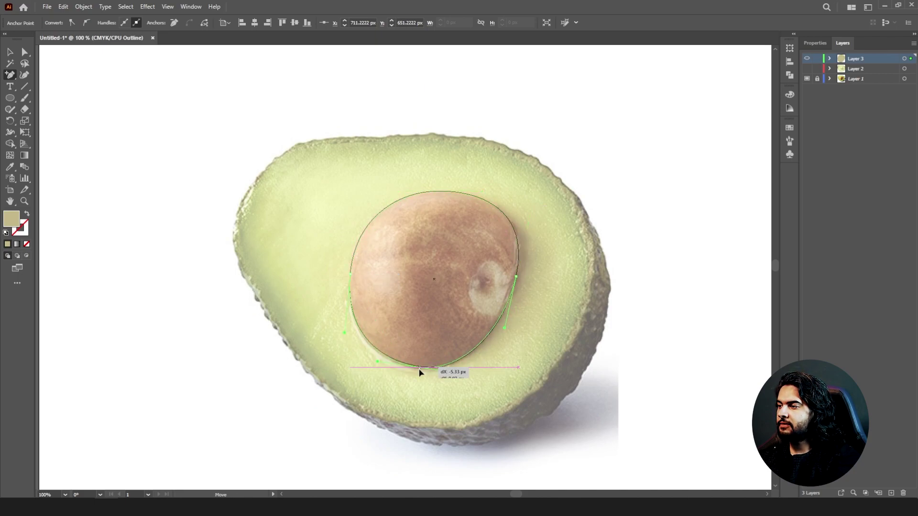
Start a gradient mesh on the seed shape with one central vertical line and horizontal lines across its upper half
left_click(10, 156)
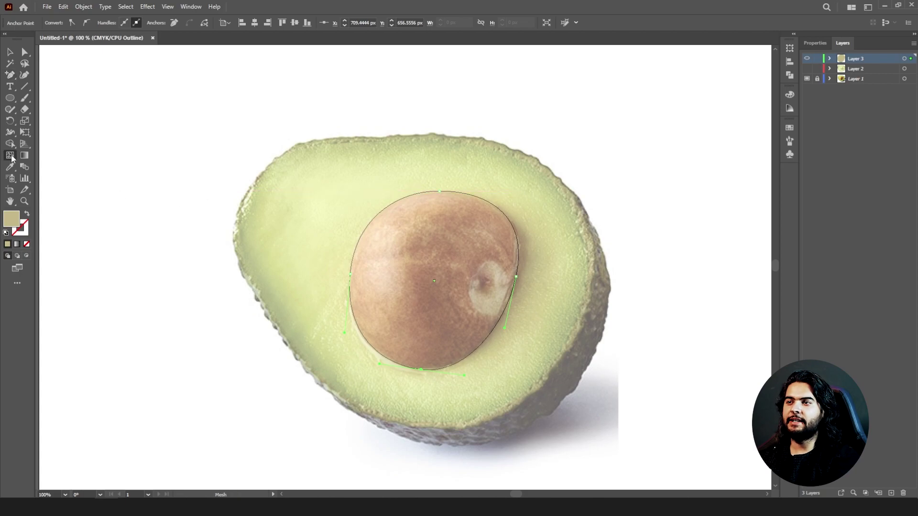
left_click(441, 192)
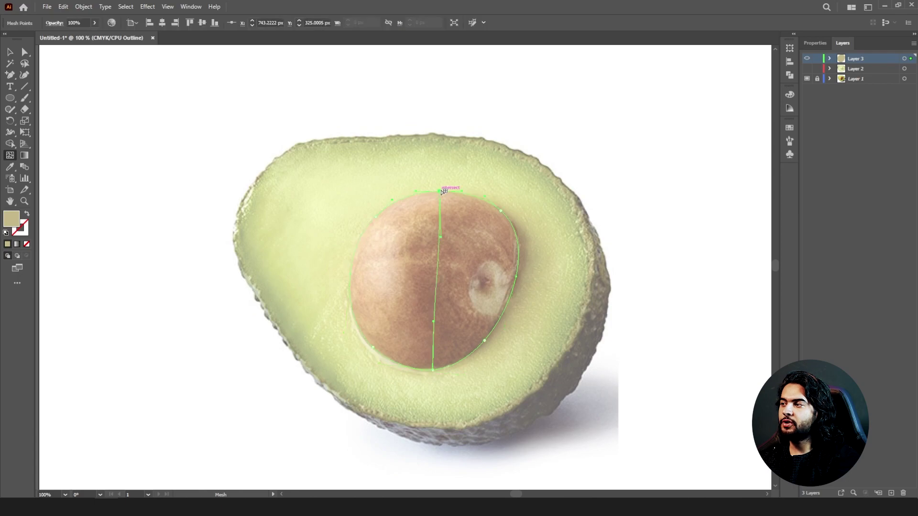
left_click(352, 266)
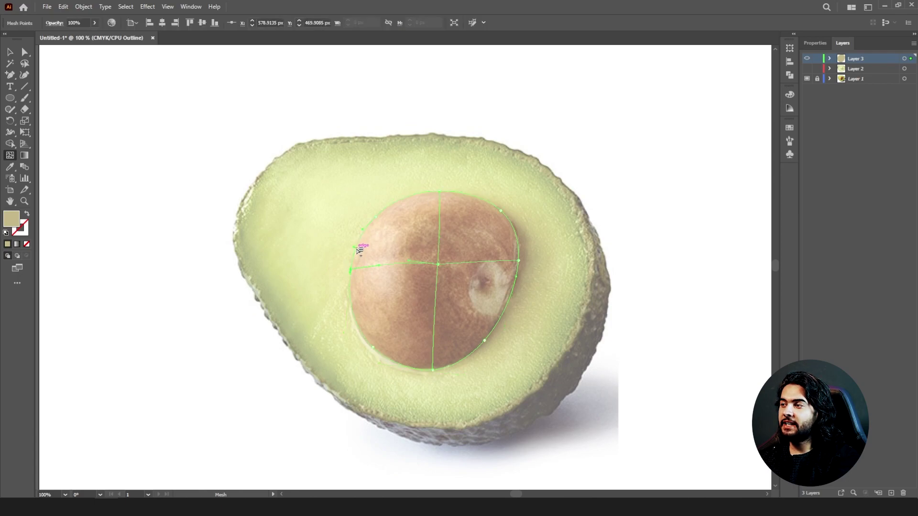
left_click(356, 250)
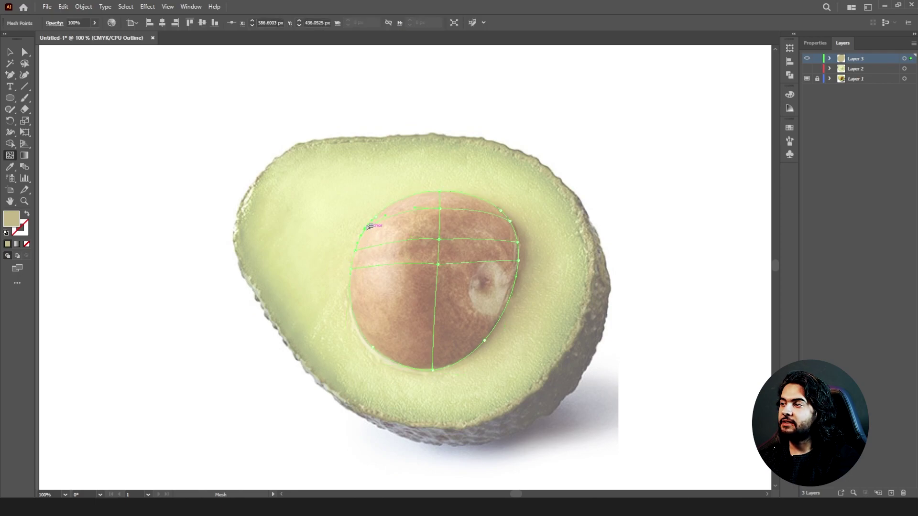
Add closely spaced vertical mesh lines across the full width of the seed shape
left_click(384, 209)
left_click(398, 201)
left_click(408, 196)
left_click(420, 192)
left_click(431, 191)
left_click(448, 191)
left_click(461, 193)
left_click(471, 196)
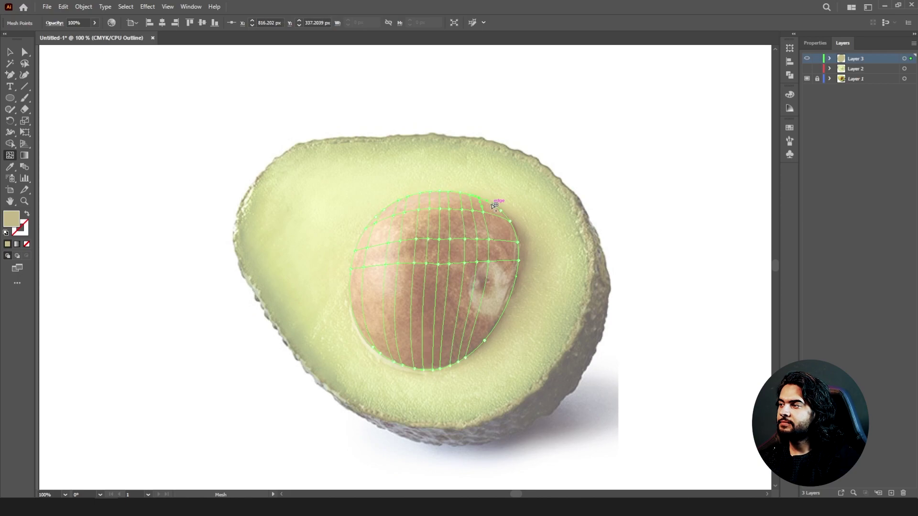
left_click(492, 205)
Add closely spaced horizontal mesh lines through the seed's lower half and in the gaps of its upper half
left_click(483, 337)
left_click(487, 327)
left_click(476, 320)
left_click(462, 310)
left_click(446, 299)
left_click(436, 288)
left_click(437, 276)
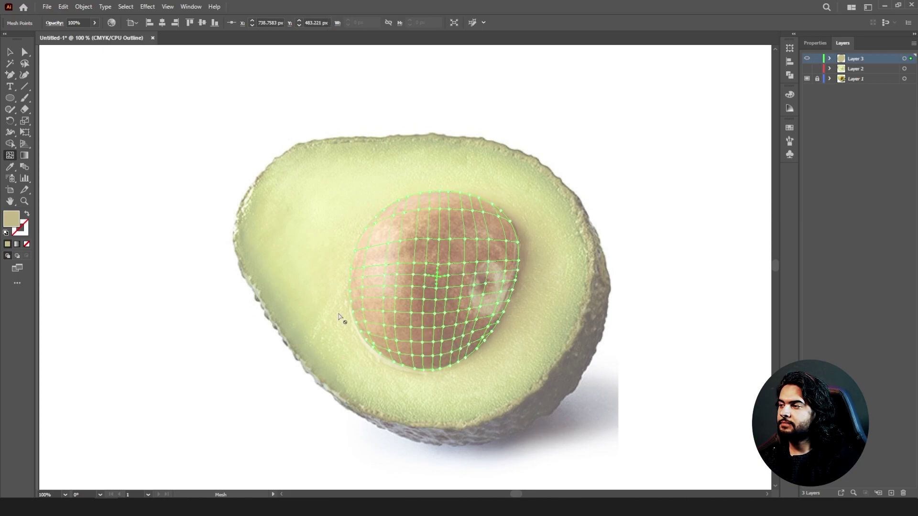
left_click(430, 257)
left_click(431, 225)
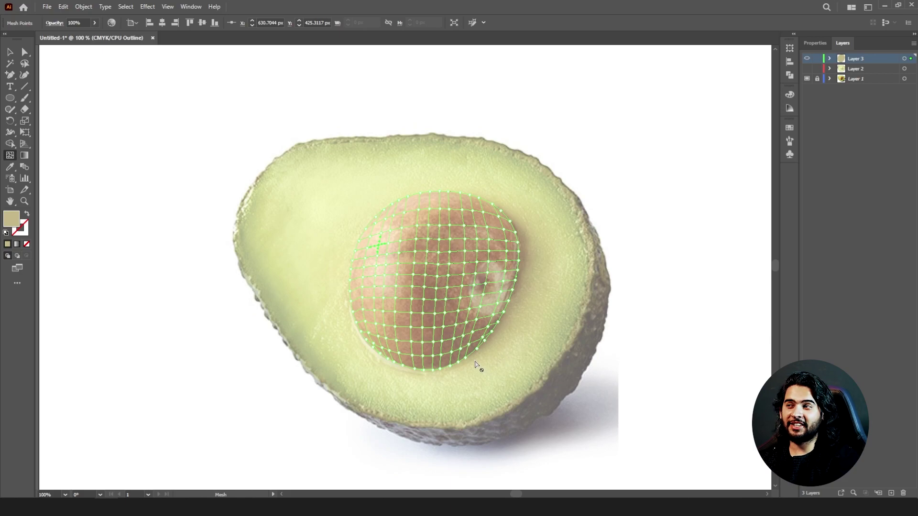
Select the mesh points along the seed's lower right edge and color them with a brown sampled from the photo
left_click(11, 167)
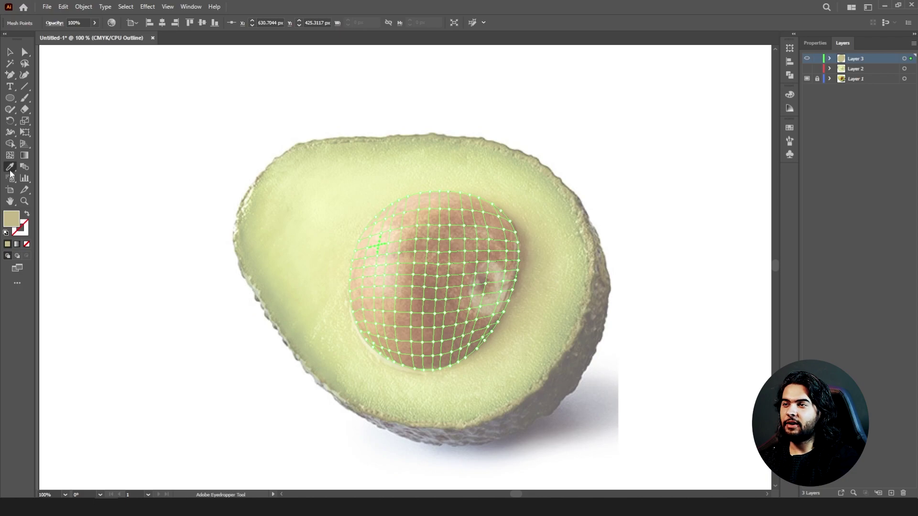
scroll(510, 219, "up", 2)
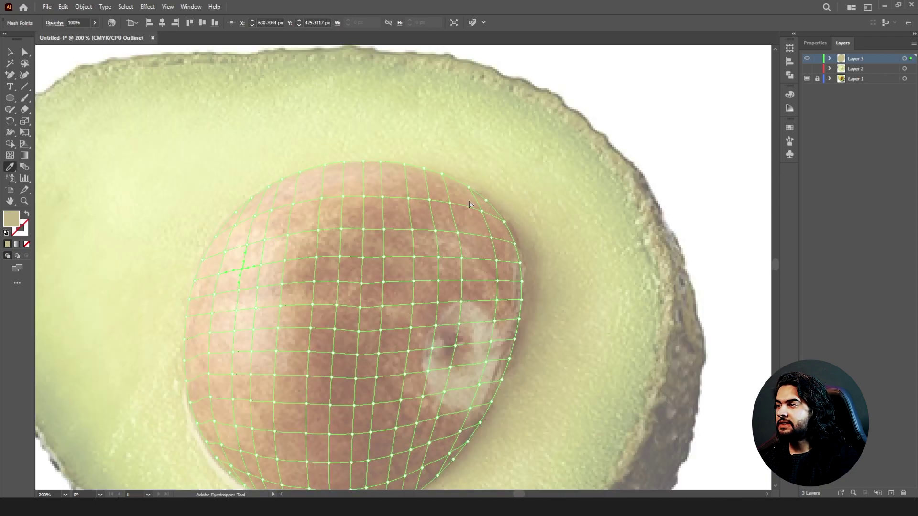
left_click(521, 265, "ctrl")
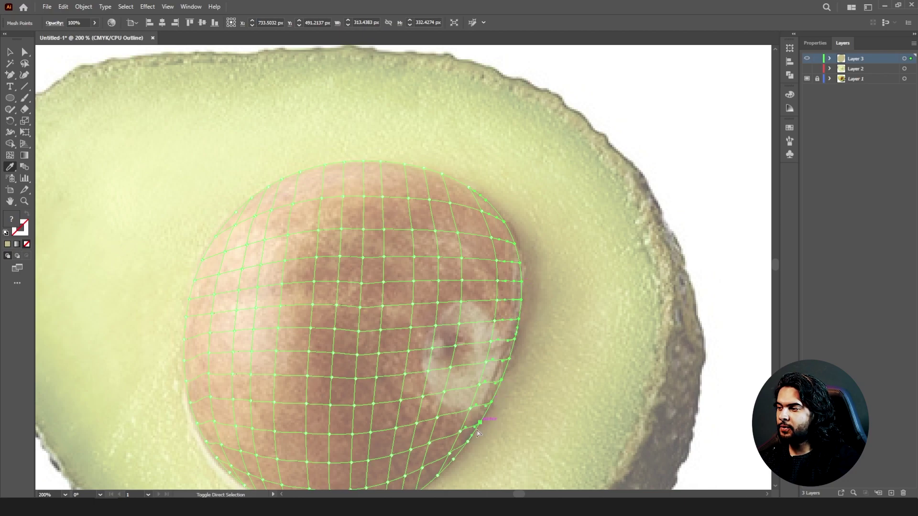
scroll(371, 390, "down", 3)
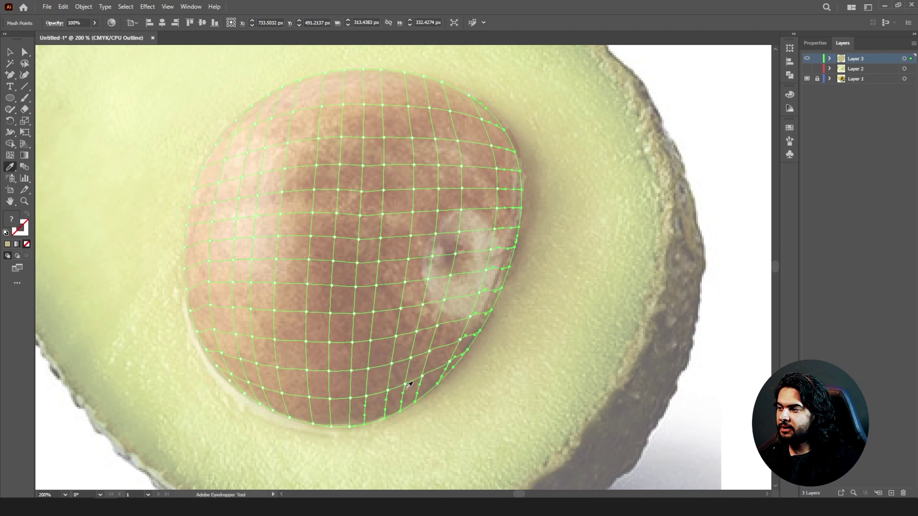
left_click(399, 404)
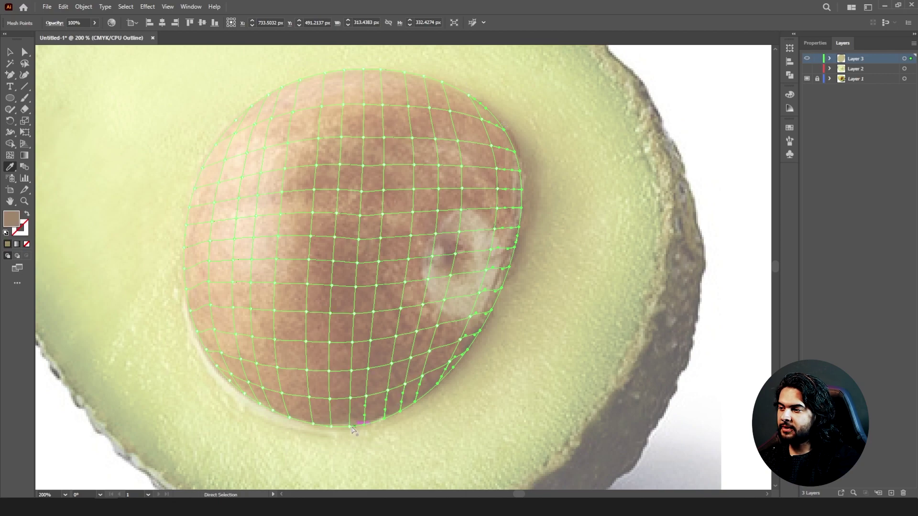
Color the mesh points along the seed's bottom and lower left edge individually with adjacent tones sampled from the photo
left_click(314, 424, "ctrl")
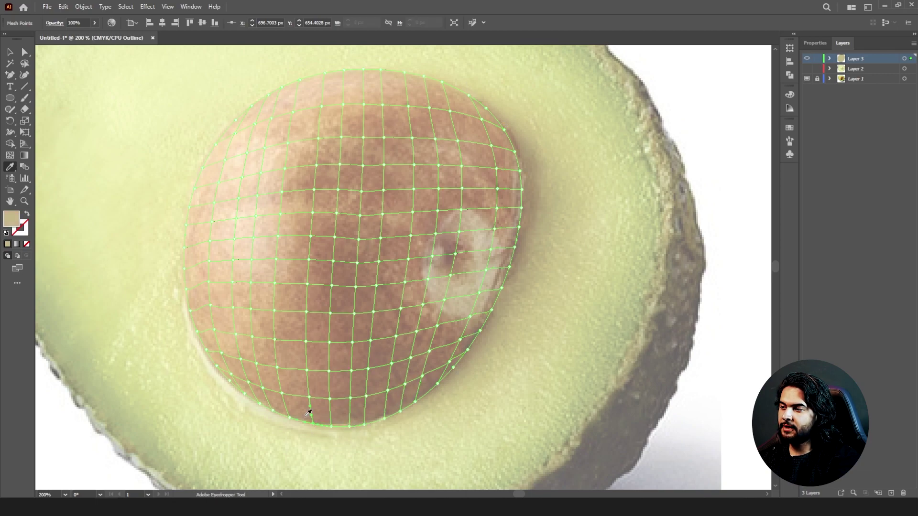
left_click(310, 409)
left_click(289, 418, "ctrl")
left_click(287, 408)
left_click(271, 411, "ctrl")
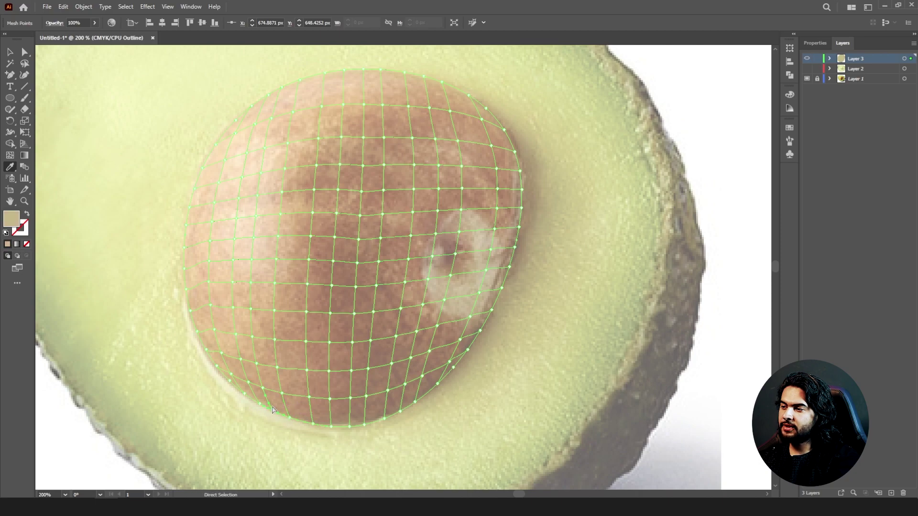
left_click(270, 404)
left_click(246, 386, "ctrl")
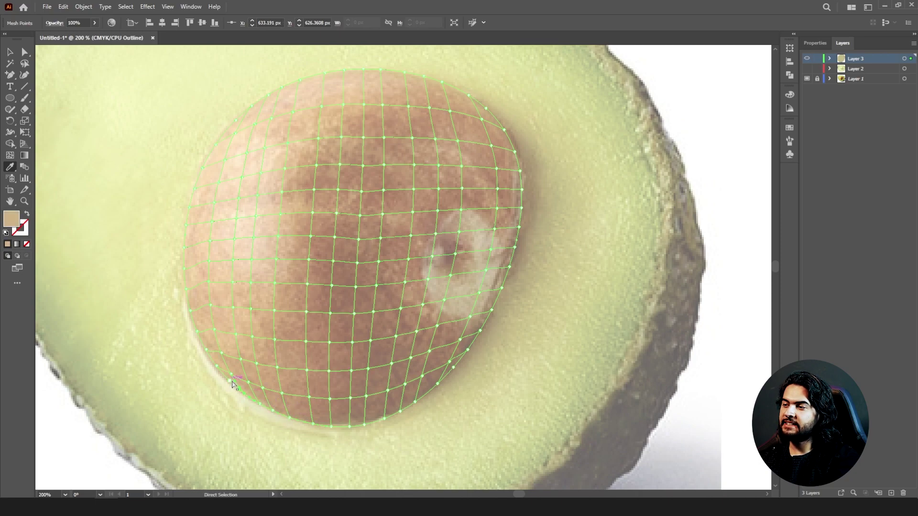
left_click(232, 381, "ctrl")
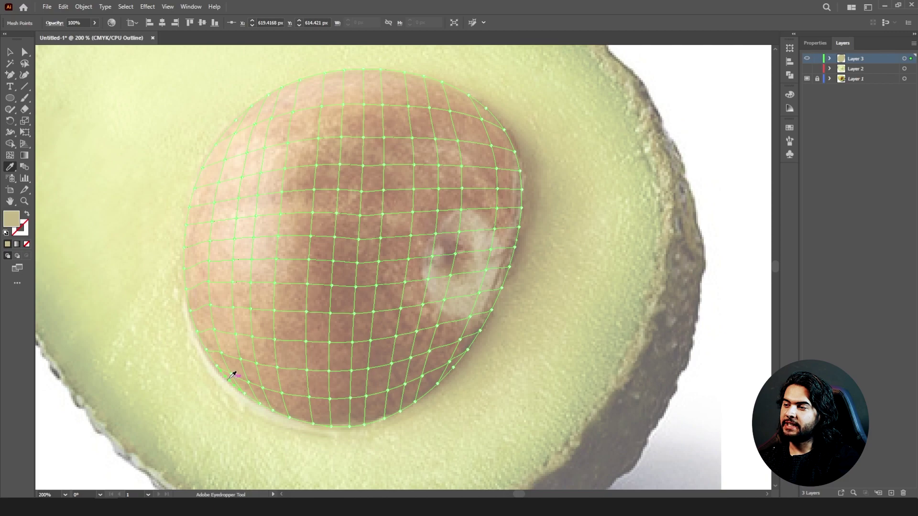
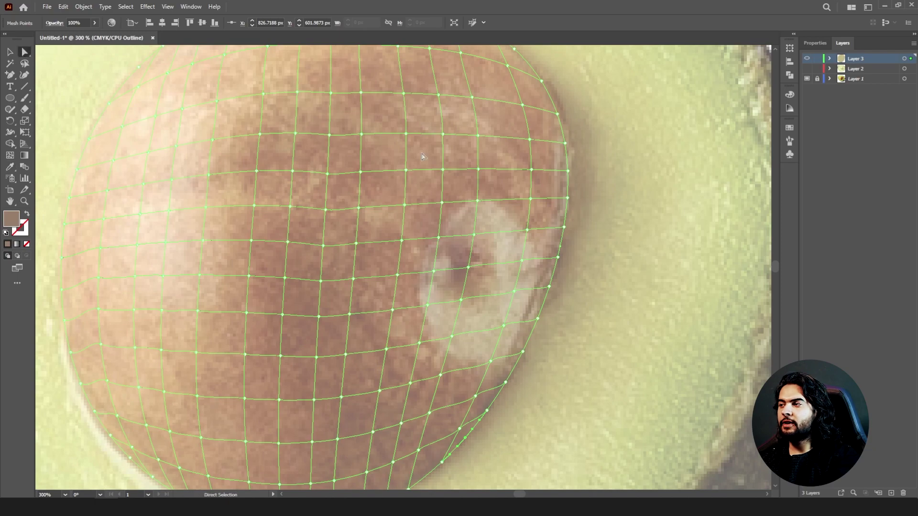
Move the mesh points on the left and lower sides of the seed's pale spot onto the spot's outline
left_click_drag(444, 206, 440, 224)
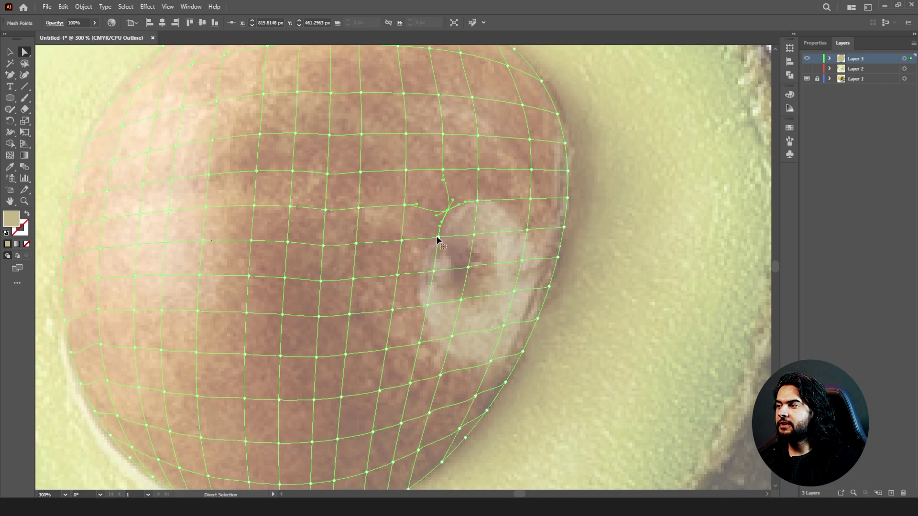
left_click_drag(440, 242, 432, 240)
left_click_drag(434, 271, 425, 247)
left_click_drag(427, 305, 424, 312)
left_click_drag(426, 301, 420, 299)
left_click_drag(452, 336, 428, 328)
left_click_drag(503, 327, 494, 364)
Reposition the mesh points on the right side of the pale spot so the mesh follows its outline
left_click(521, 219)
left_click(519, 217)
left_click_drag(526, 231, 508, 208)
left_click_drag(518, 227, 524, 226)
left_click_drag(522, 261, 536, 265)
left_click_drag(514, 291, 529, 297)
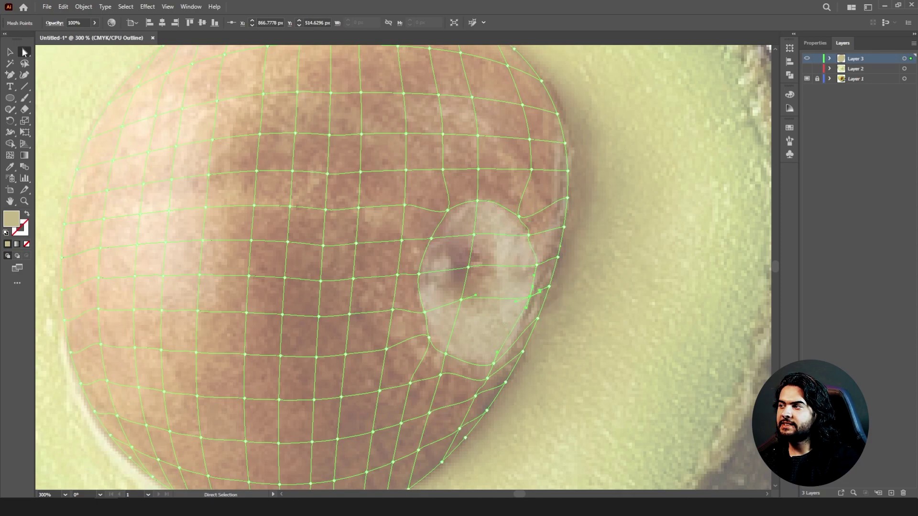
Select the mesh points around the pale spot's outline and color them with a light beige sampled from the spot
left_click(448, 208, "ctrl")
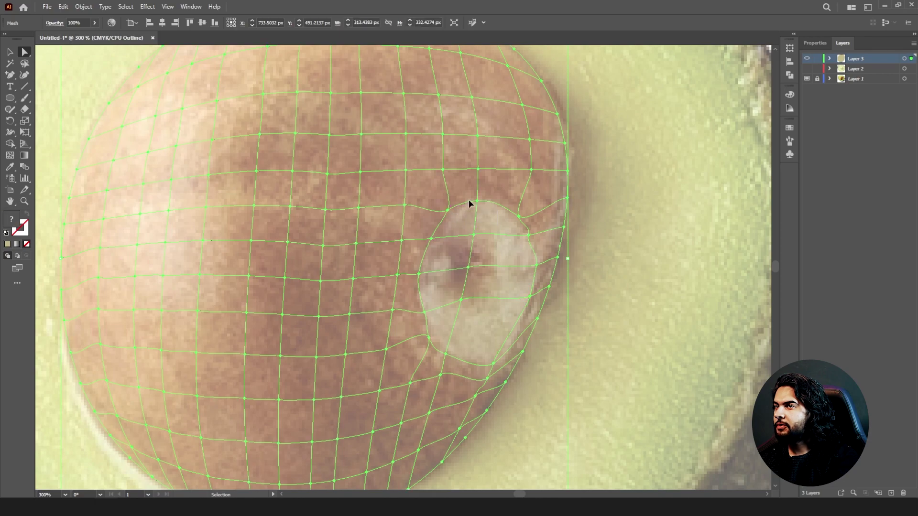
key("i")
left_click(520, 218, "ctrl")
left_click(528, 235, "ctrl+shift")
left_click(537, 265, "ctrl+shift")
left_click(529, 296, "ctrl+shift")
left_click(494, 364, "ctrl+shift")
left_click(446, 354, "ctrl+shift")
left_click(428, 338, "ctrl+shift")
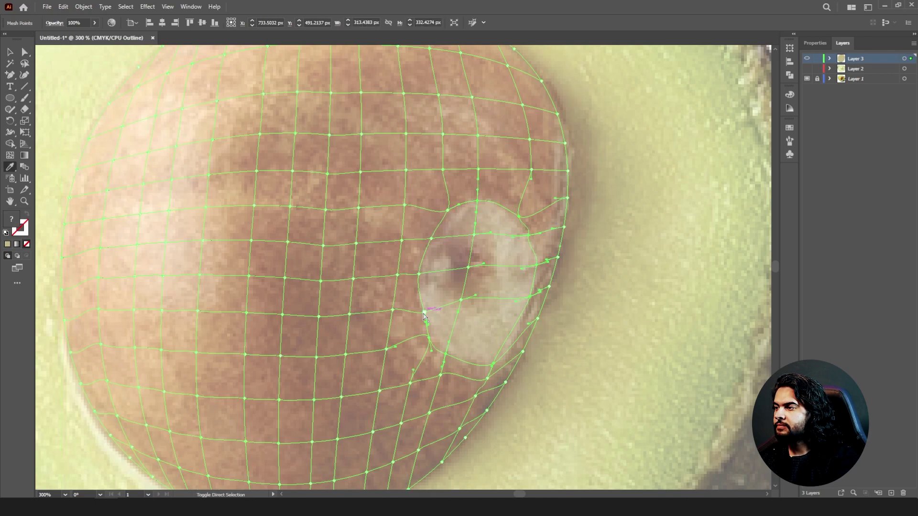
left_click(495, 211)
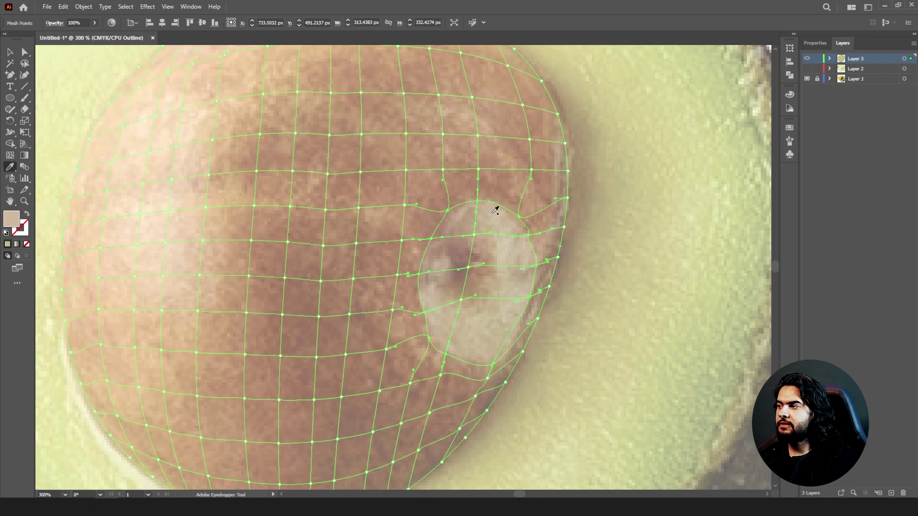
Color the mesh points inside the pale spot with tones sampled from its center, and switch Layer 3 to preview view
left_click(474, 236, "ctrl")
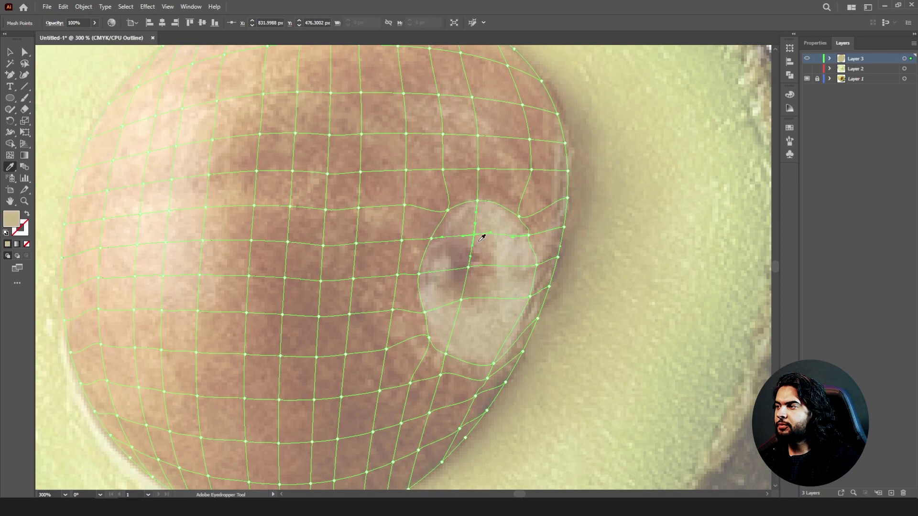
left_click(469, 268, "ctrl")
left_click(465, 262)
left_click(461, 301, "ctrl")
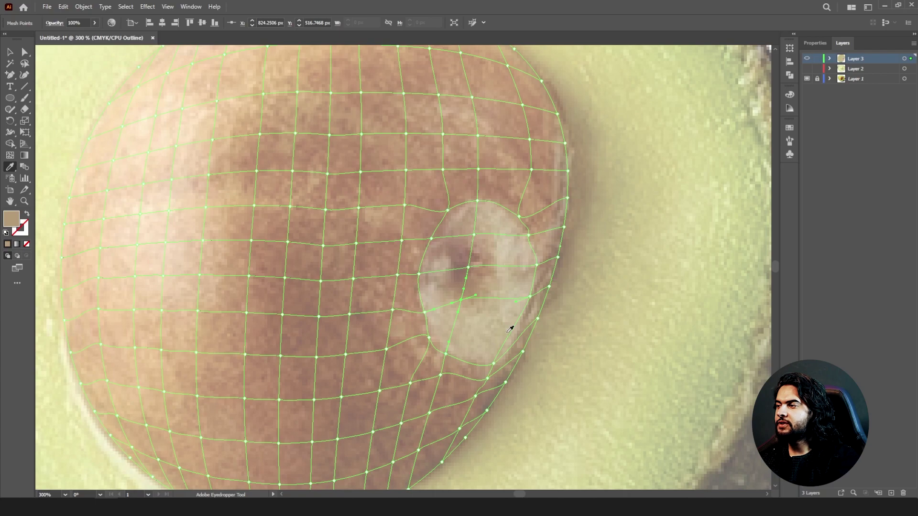
left_click(807, 58, "ctrl")
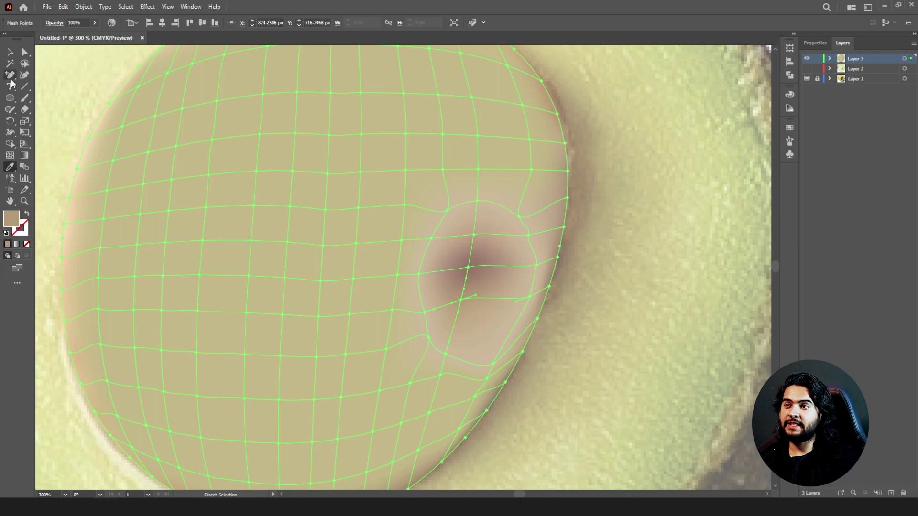
Try adding mesh points at the seed's center and the pale spot's lower edge, and undo both
left_click(9, 143)
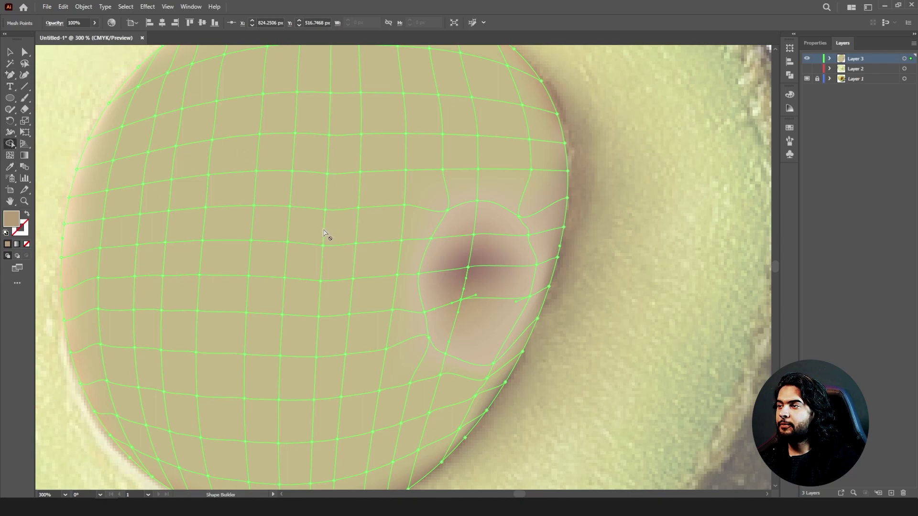
key("u")
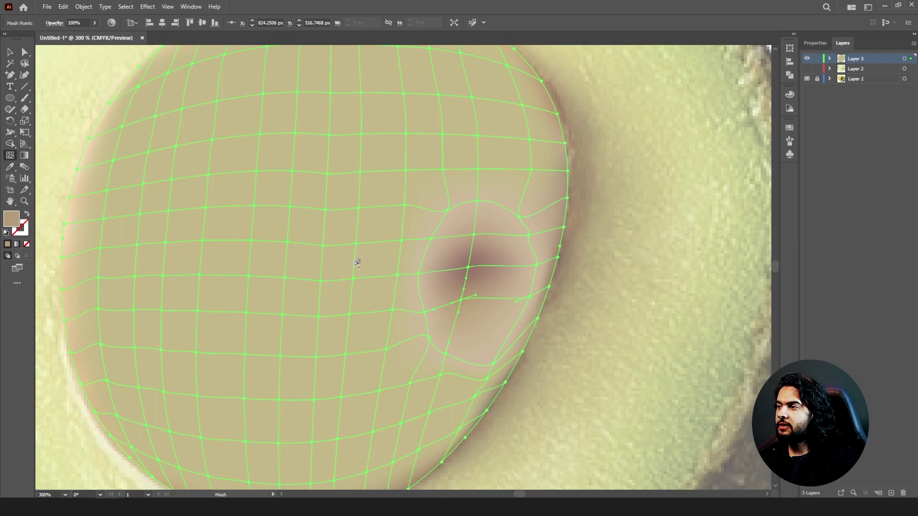
left_click(356, 260)
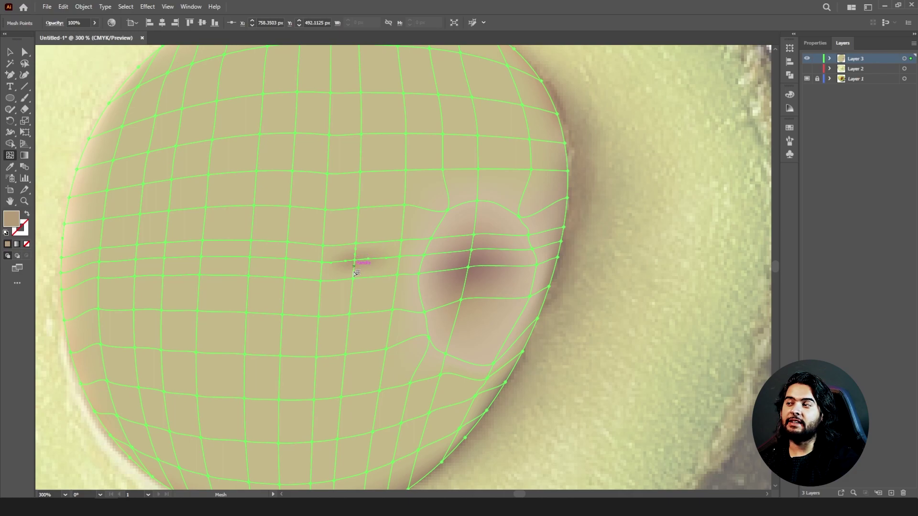
left_click(474, 365)
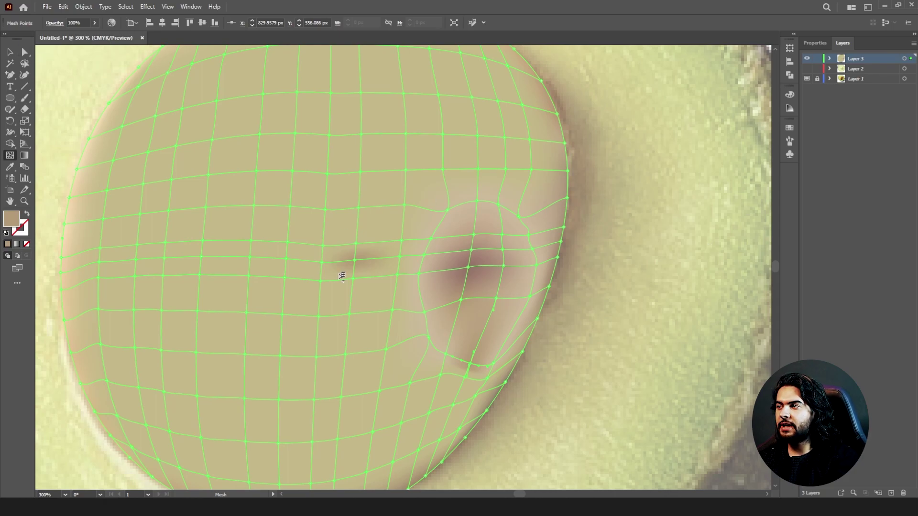
key("ctrl+z")
key("ctrl+z")
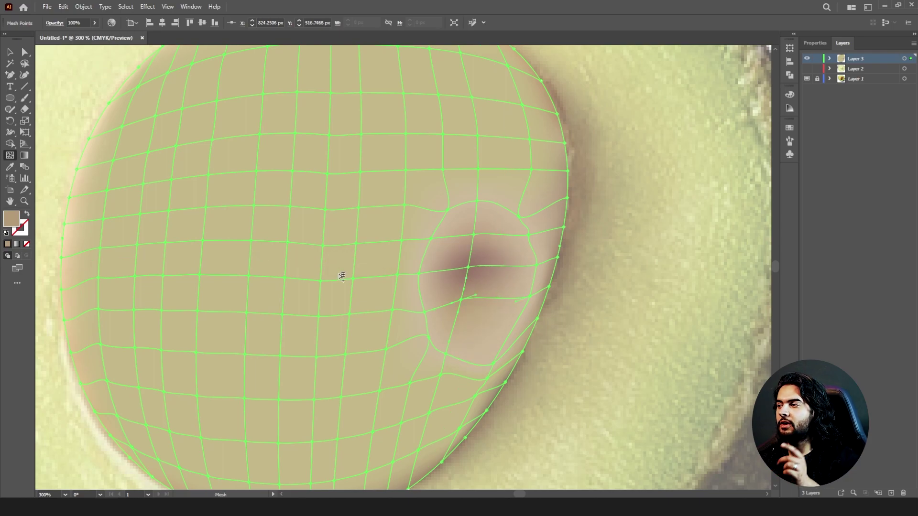
Color the mesh points running from above the pale spot up the seed's upper right side with sampled browns
key("i")
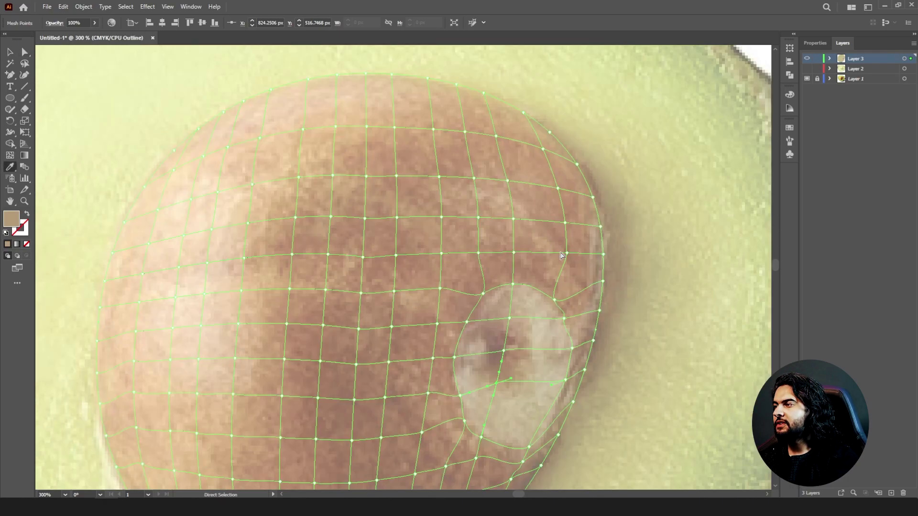
left_click(567, 254)
left_click(566, 224, "ctrl")
left_click(565, 223)
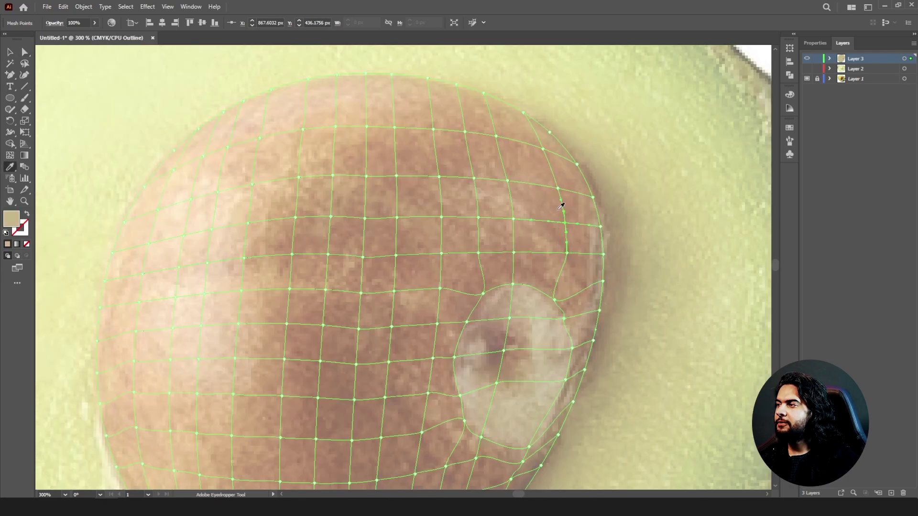
left_click(558, 188, "ctrl")
left_click(558, 188)
left_click(542, 149, "ctrl")
left_click(542, 149)
Color the uppermost inner row of mesh points, from the seed's right side to its center, with tones sampled beneath them
left_click(496, 137, "ctrl")
left_click(497, 137)
left_click(465, 132, "ctrl")
left_click(465, 132)
left_click(434, 130, "ctrl")
left_click(434, 129)
left_click(395, 128, "ctrl")
left_click(395, 128)
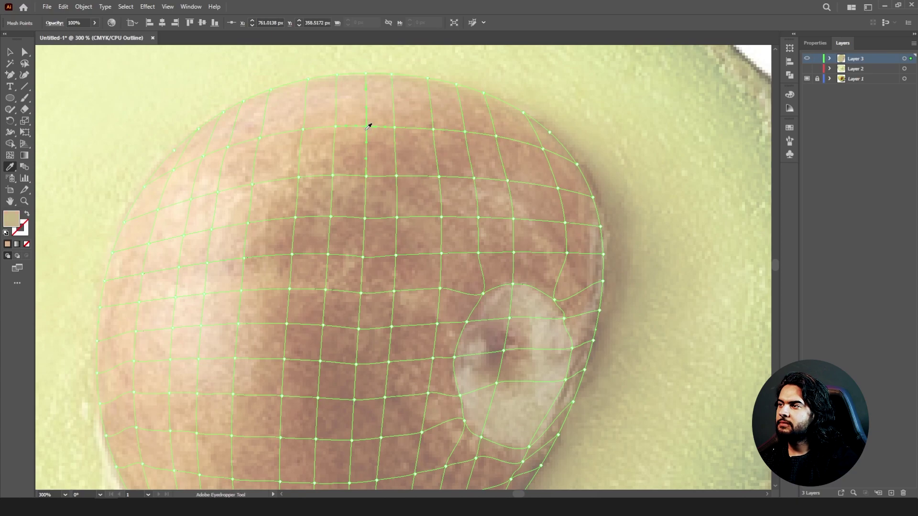
Color the mesh points in the seed's upper left highlight area with light tones sampled from the photo
left_click(206, 163)
left_click(149, 244, "ctrl")
left_click(150, 245)
left_click(184, 236, "ctrl")
left_click(185, 235)
left_click(192, 199, "ctrl")
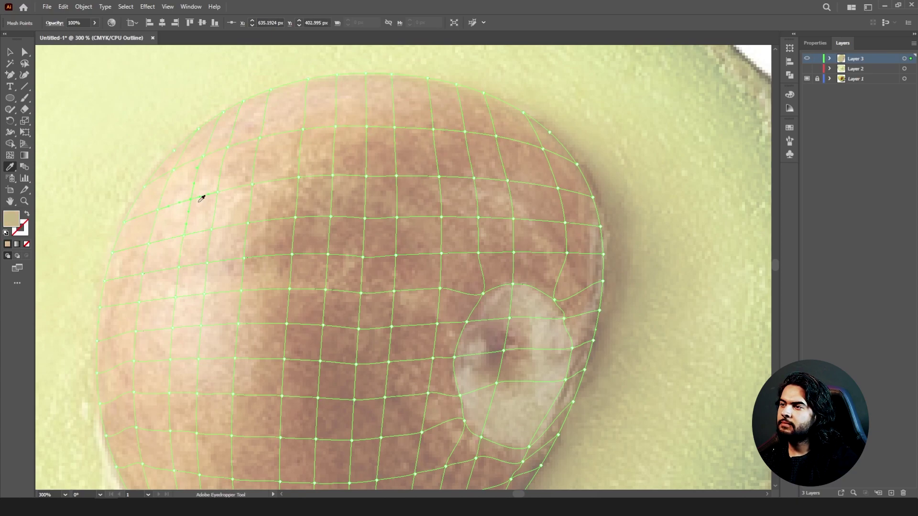
left_click(199, 200)
left_click(252, 185, "ctrl")
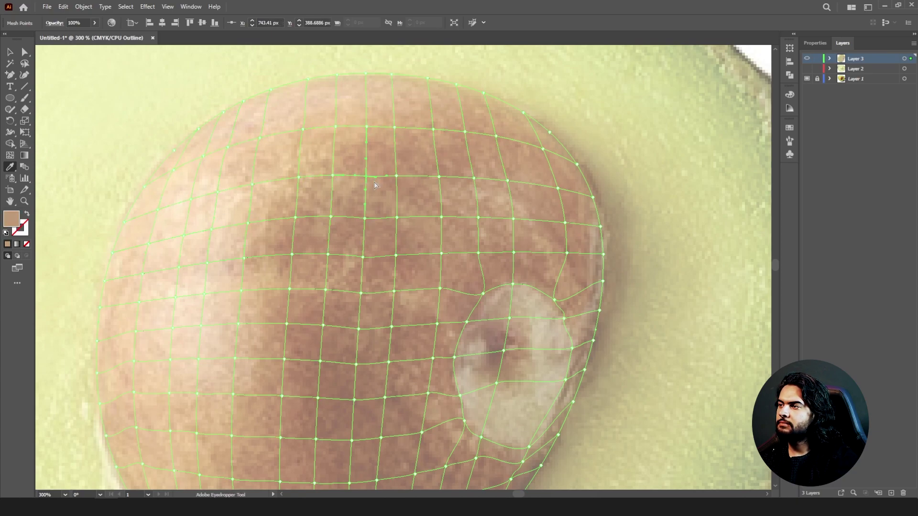
Color the mesh points above the pale spot and in the seed's upper middle with browns sampled from the photo
left_click(479, 180)
left_click(513, 219, "ctrl")
left_click(514, 218)
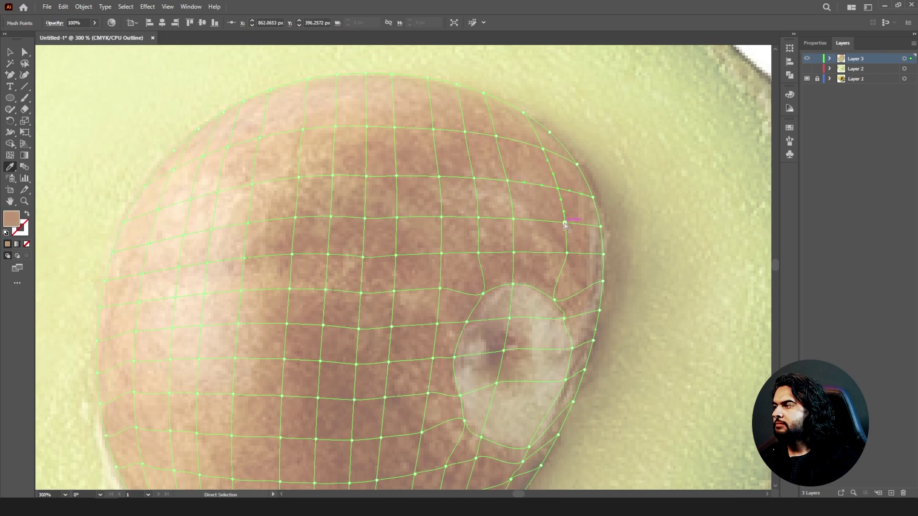
left_click(366, 290, "ctrl")
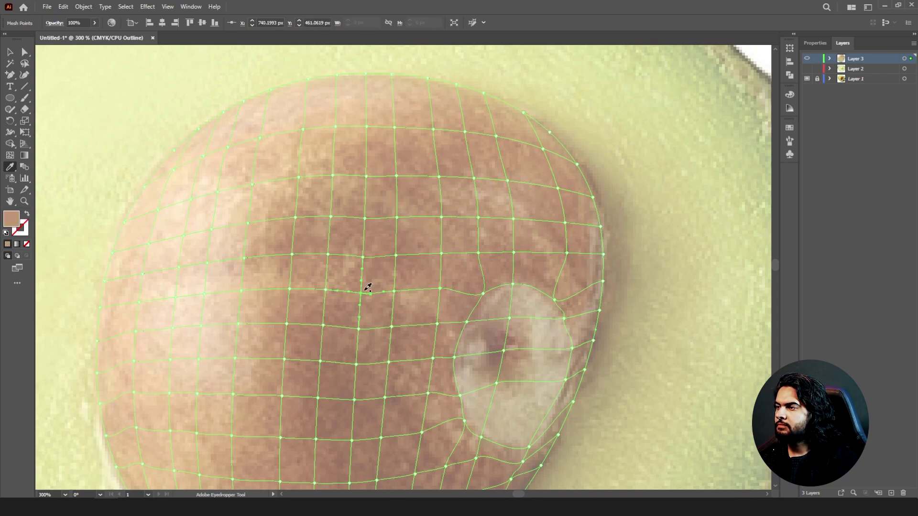
left_click(328, 254, "ctrl")
left_click(329, 254)
Color mesh points down the seed's left highlight and across its middle rows with tones sampled from the photo
left_click(183, 270, "ctrl")
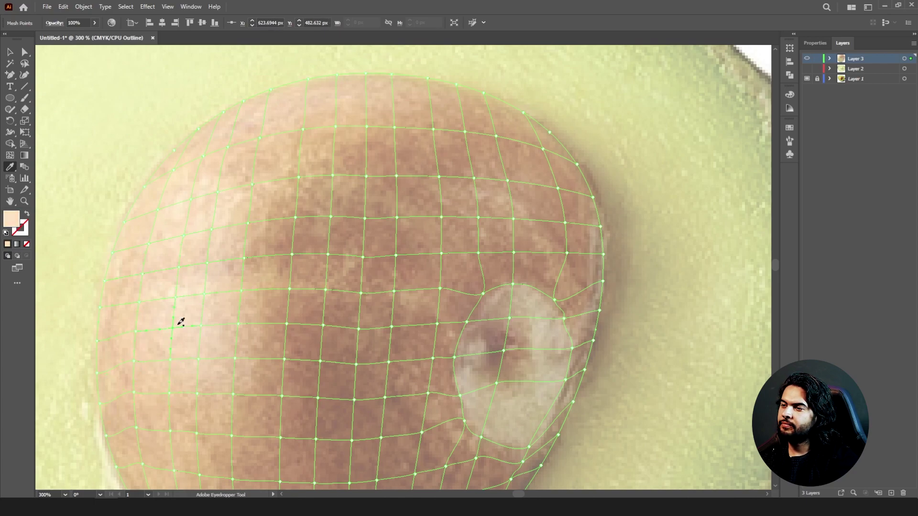
left_click(199, 359, "ctrl")
left_click(233, 394, "ctrl")
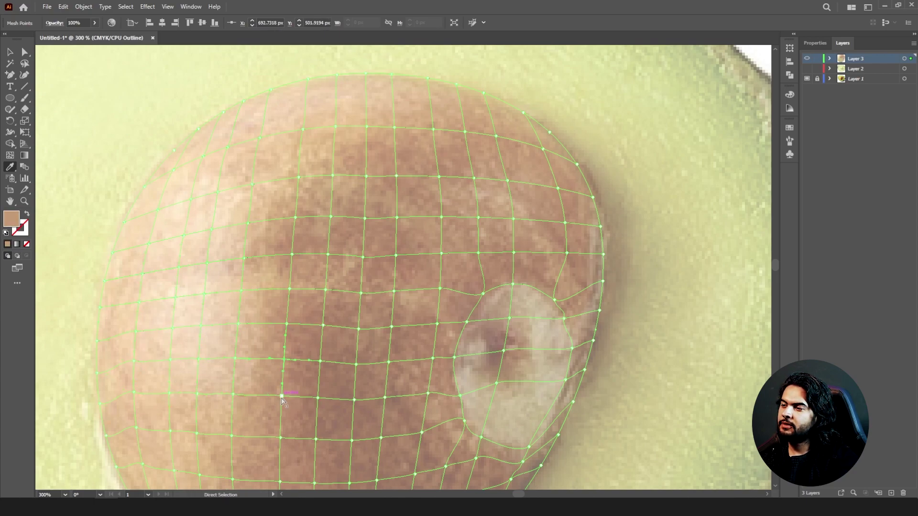
left_click(389, 398, "ctrl")
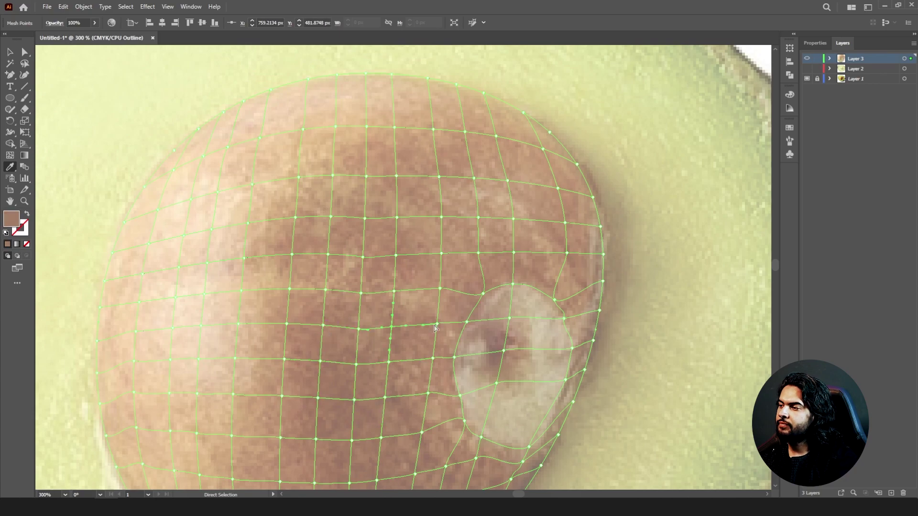
Color the mesh points below the pale spot and through the seed's lower middle with darker browns sampled from the photo
scroll(421, 397, "down", 3)
left_click(400, 410, "ctrl")
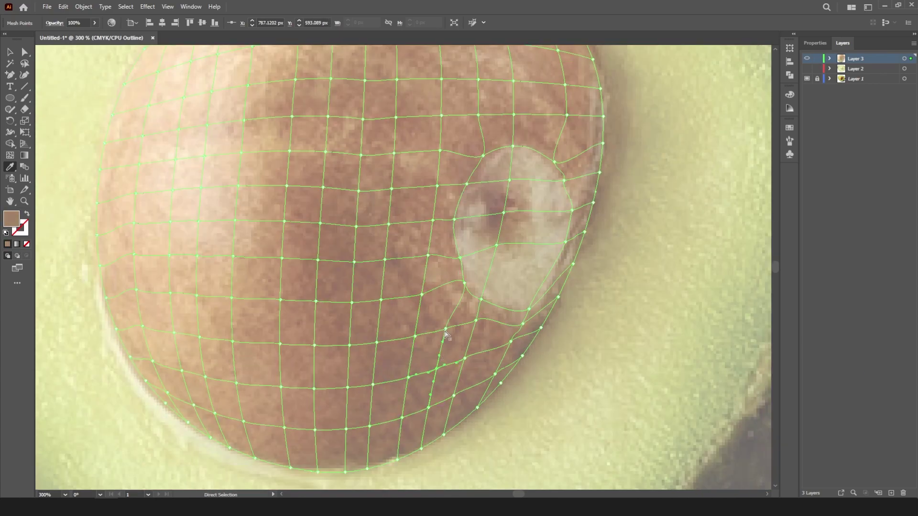
left_click(527, 312, "ctrl")
left_click(379, 340, "ctrl")
left_click(370, 426, "ctrl")
left_click(347, 388, "ctrl")
left_click(349, 345, "ctrl")
left_click(352, 302, "ctrl")
left_click(352, 303)
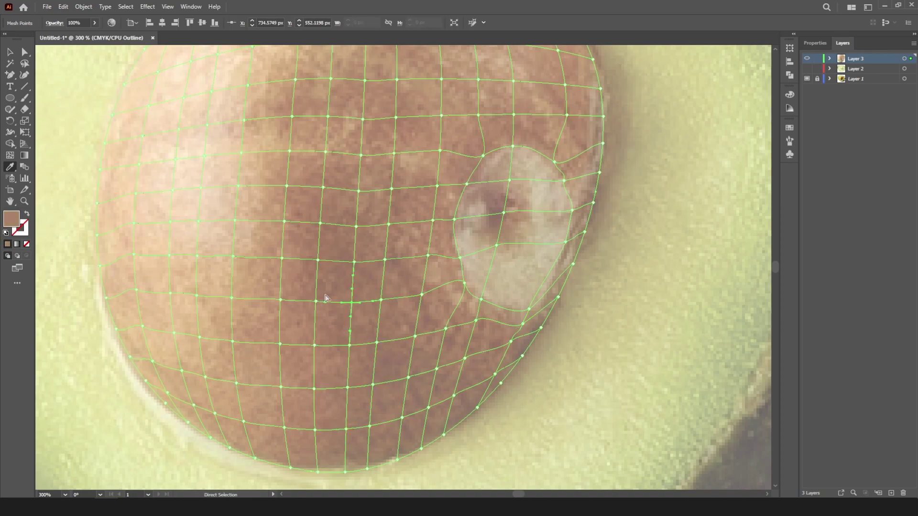
Color the mesh points in the seed's lower middle columns with browns sampled from the photo
left_click(315, 389, "ctrl")
left_click(315, 430, "ctrl")
left_click(284, 428, "ctrl")
left_click(281, 387, "ctrl")
left_click(280, 345, "ctrl")
left_click(281, 300, "ctrl")
Color the mesh points down the seed's lower left columns to near its bottom edge with browns sampled from the photo
left_click(232, 299, "ctrl")
left_click(233, 342, "ctrl")
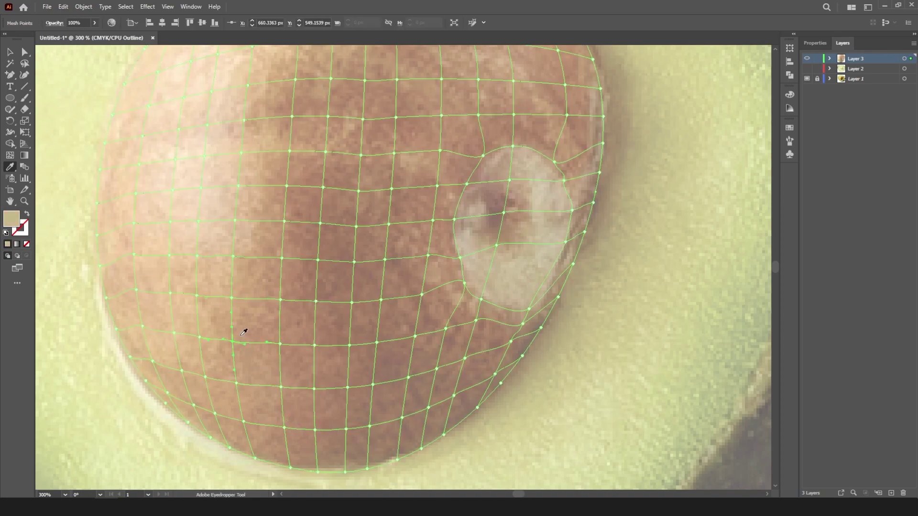
left_click(237, 383, "ctrl")
left_click(244, 421, "ctrl")
left_click(215, 413, "ctrl")
left_click(206, 377, "ctrl")
Color the remaining mesh points up the seed's left side with light tan and peach tones sampled from the photo
left_click(200, 337, "ctrl")
left_click(197, 296, "ctrl")
left_click(197, 257, "ctrl")
left_click(169, 256, "ctrl")
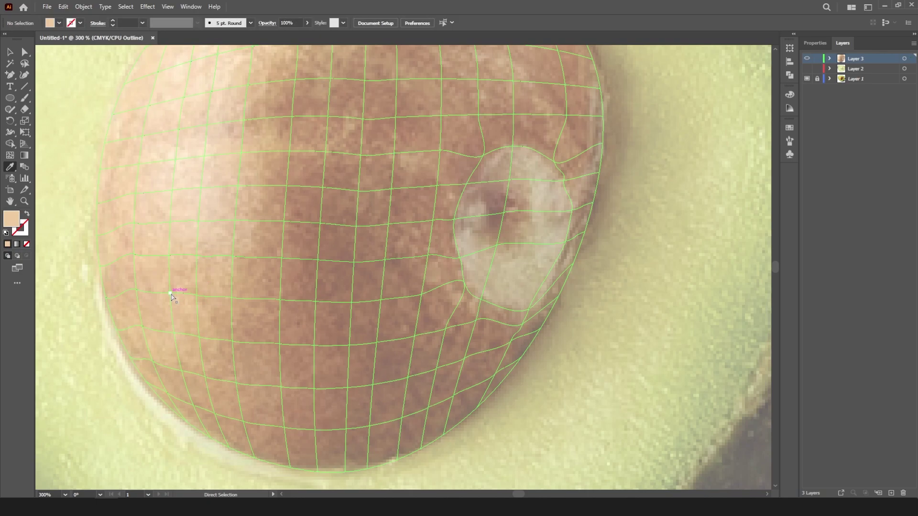
left_click(170, 293, "ctrl")
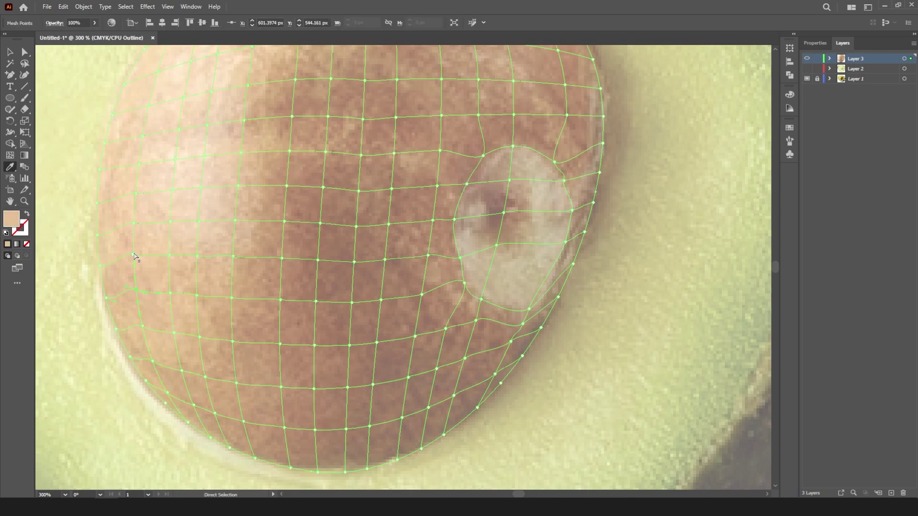
left_click(134, 222, "ctrl")
left_click(134, 215)
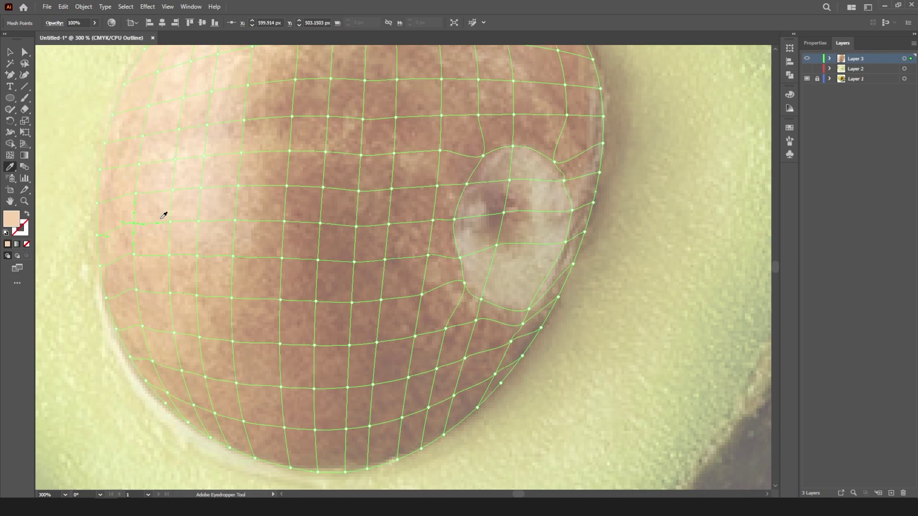
key("ctrl+0")
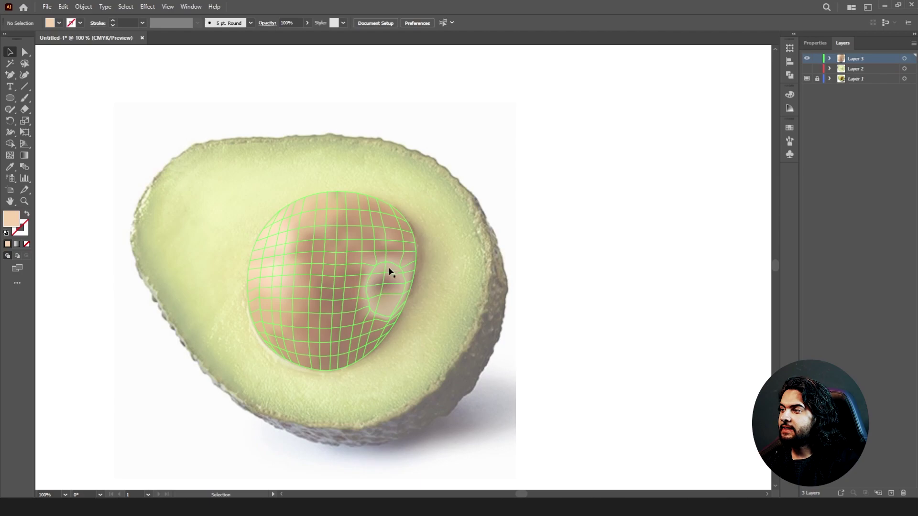
Move the seed's mesh points surrounding the pale spot closer to its outline to sharpen the color transition
scroll(390, 272, "up", 3)
left_click(386, 369)
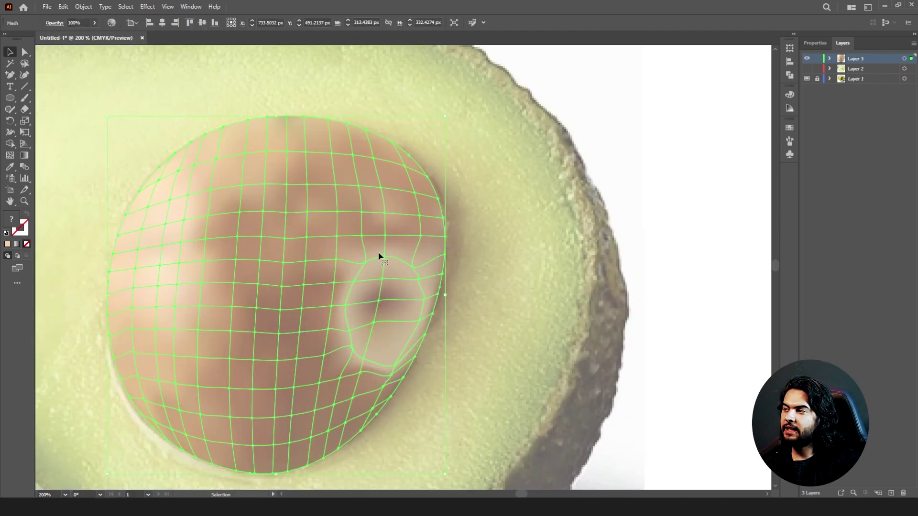
scroll(384, 243, "up", 1)
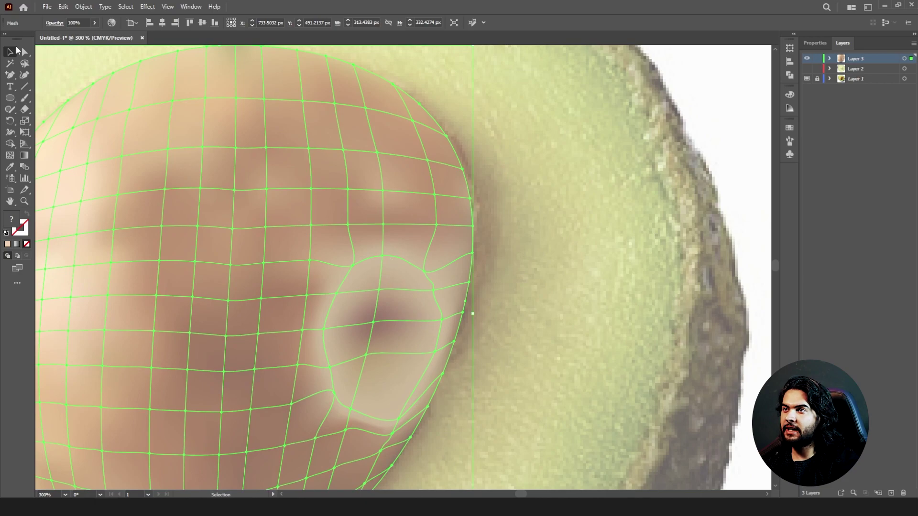
left_click(25, 52)
left_click_drag(349, 226, 360, 254)
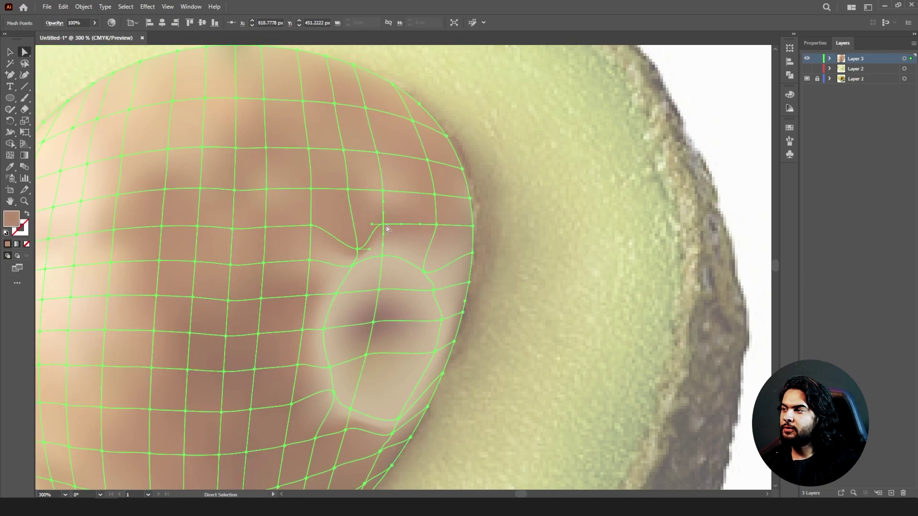
left_click_drag(384, 224, 386, 248)
left_click_drag(437, 225, 432, 259)
left_click_drag(311, 262, 328, 422)
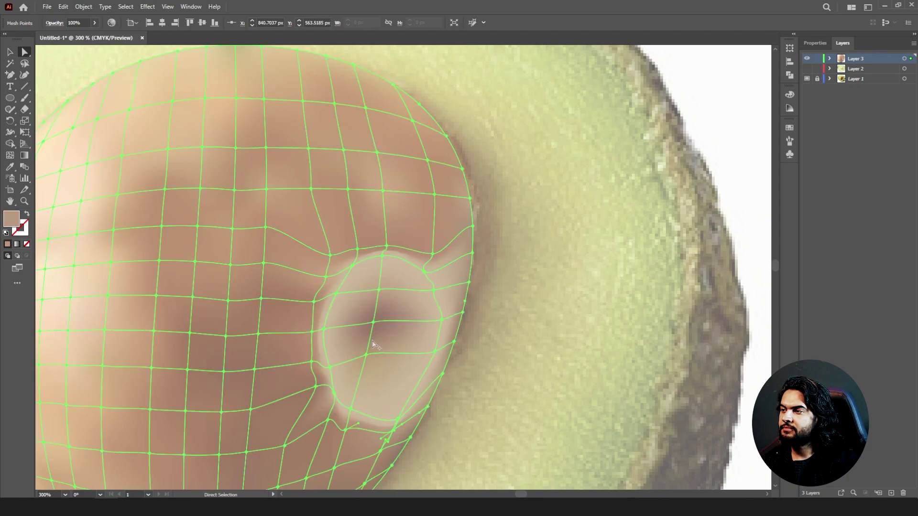
Recolor the light mesh points above the pale spot and in the seed's upper middle with nearby browns
scroll(360, 438, "down", 1)
left_click(375, 277)
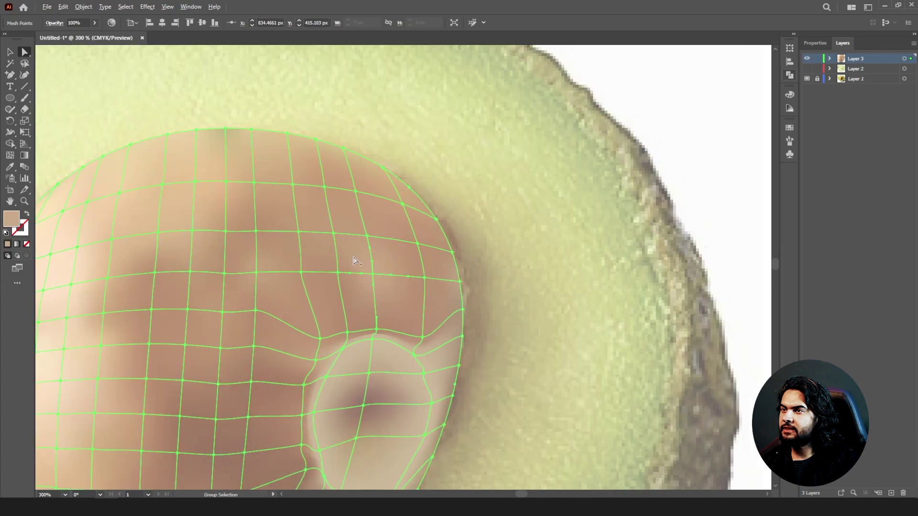
key("ctrl+plus")
key("i")
left_click(390, 282)
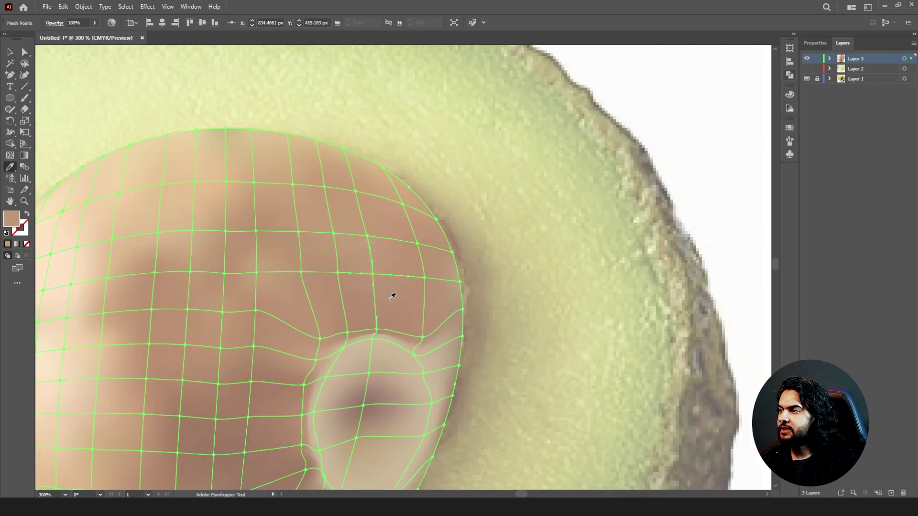
left_click_drag(260, 258, 395, 178)
Deselect the seed, show Layer 2 in full-color preview, and place the mesh artwork beside the photo for comparison
scroll(369, 214, "down", 3)
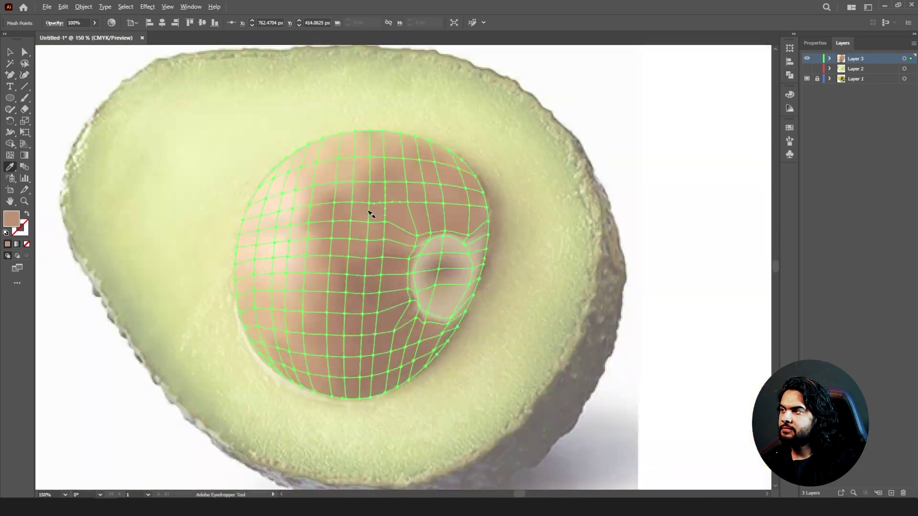
key("v")
left_click(94, 65)
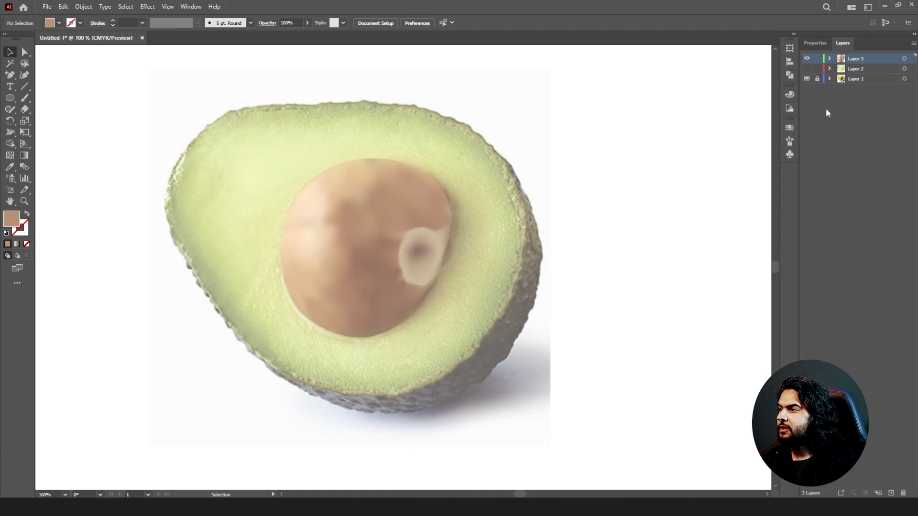
left_click(808, 71, "ctrl")
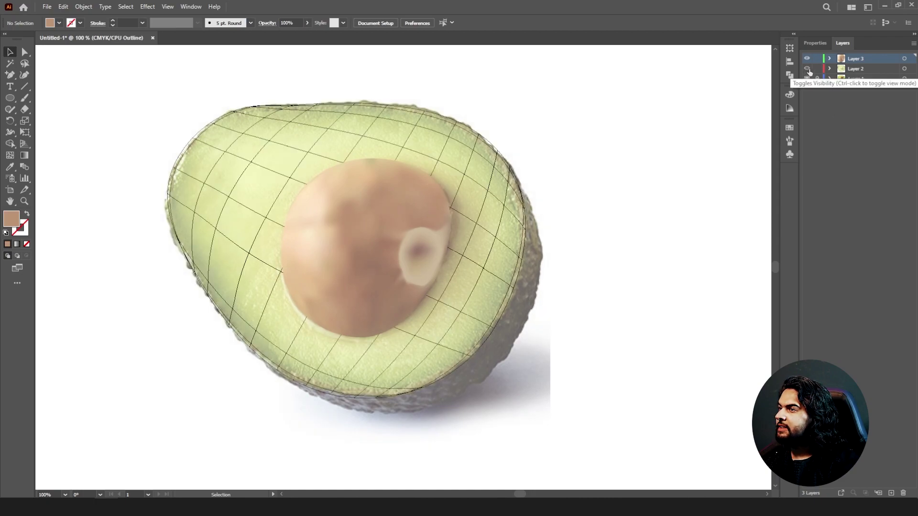
left_click(808, 72, "ctrl")
key("ctrl+minus")
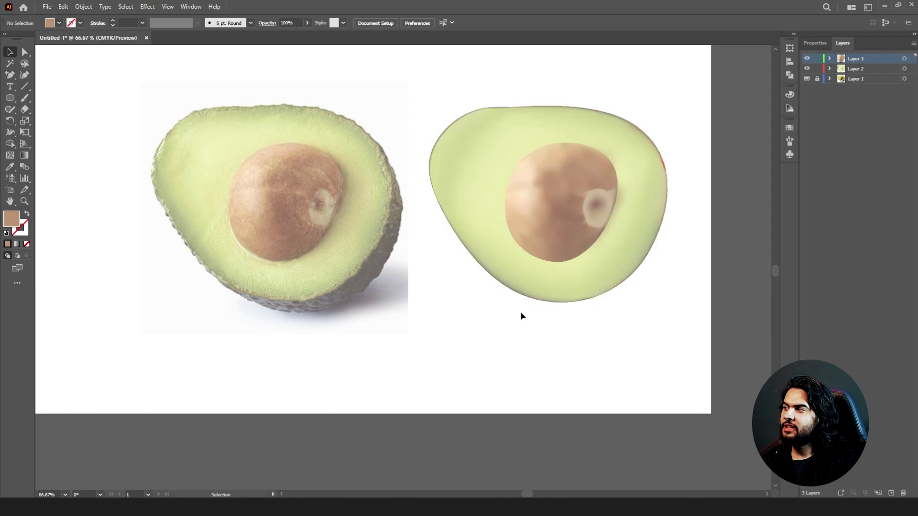